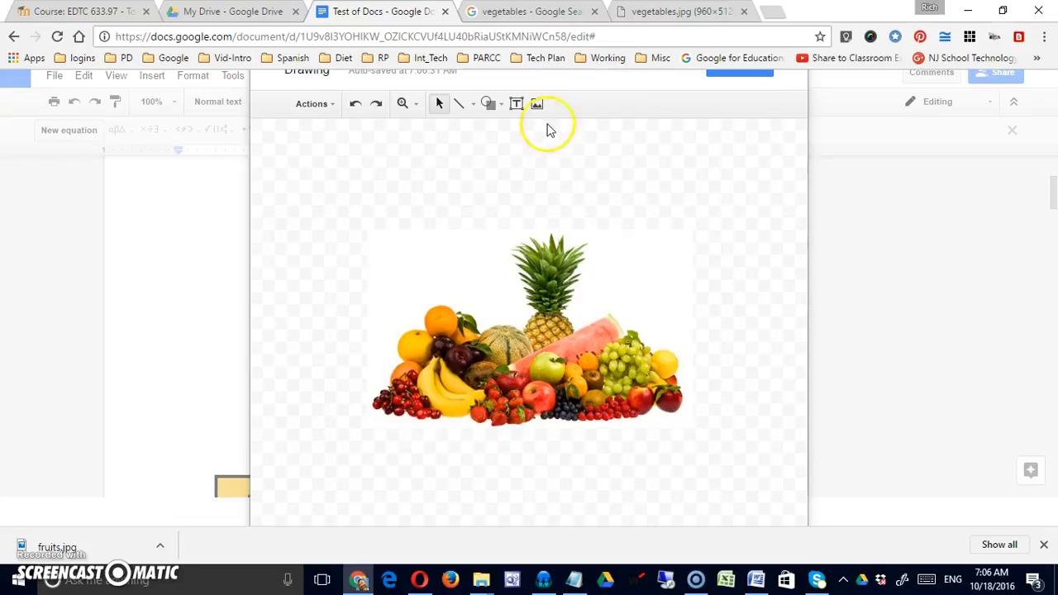
- Insert the Wild_turkey_eastern_us picture from My Drive into the drawing
click(537, 104)
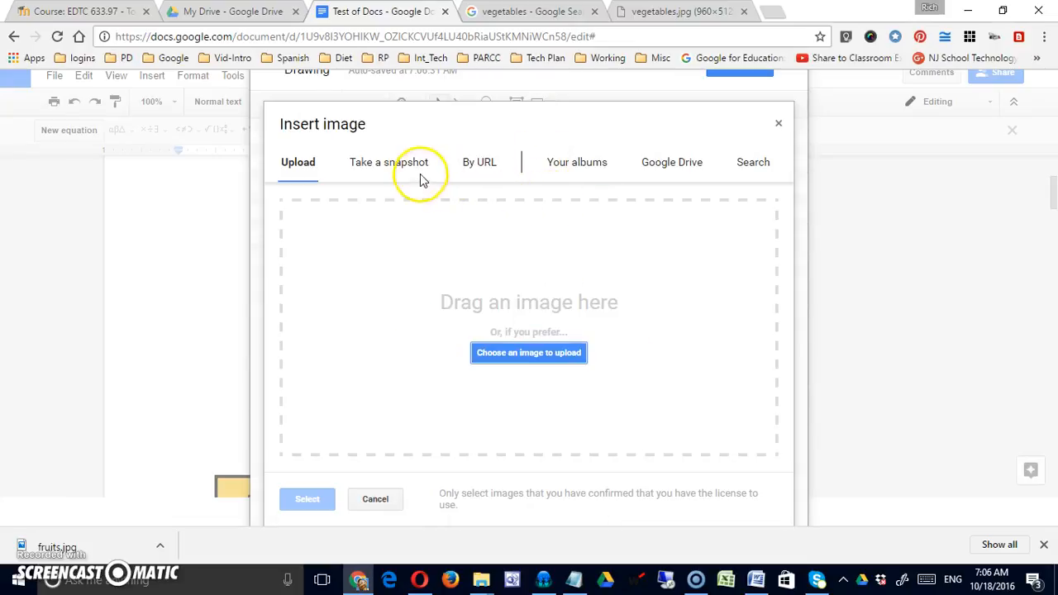
click(666, 165)
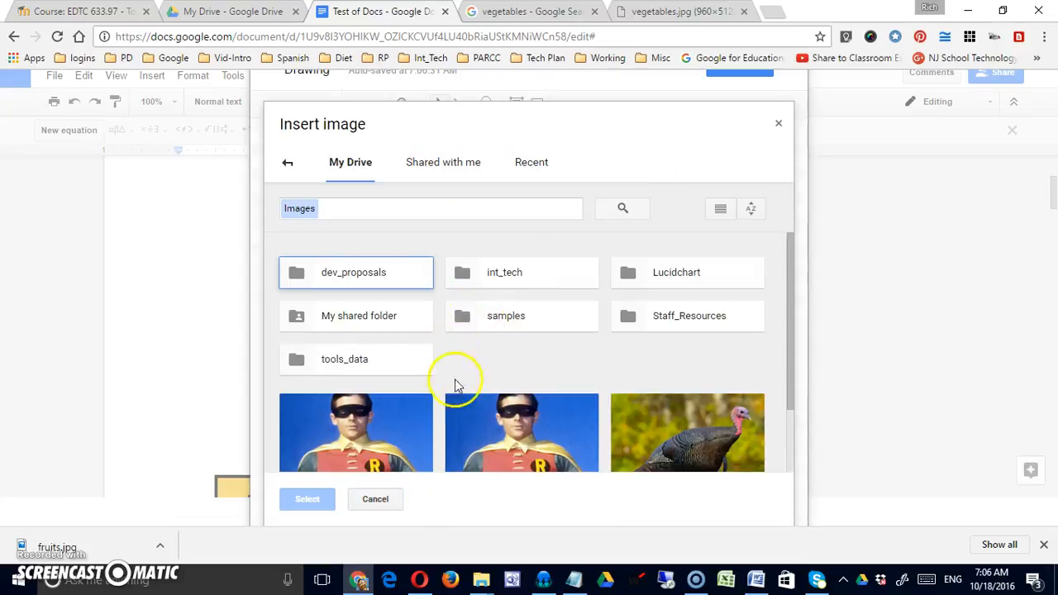
scroll(457, 384, down, 2)
click(685, 371)
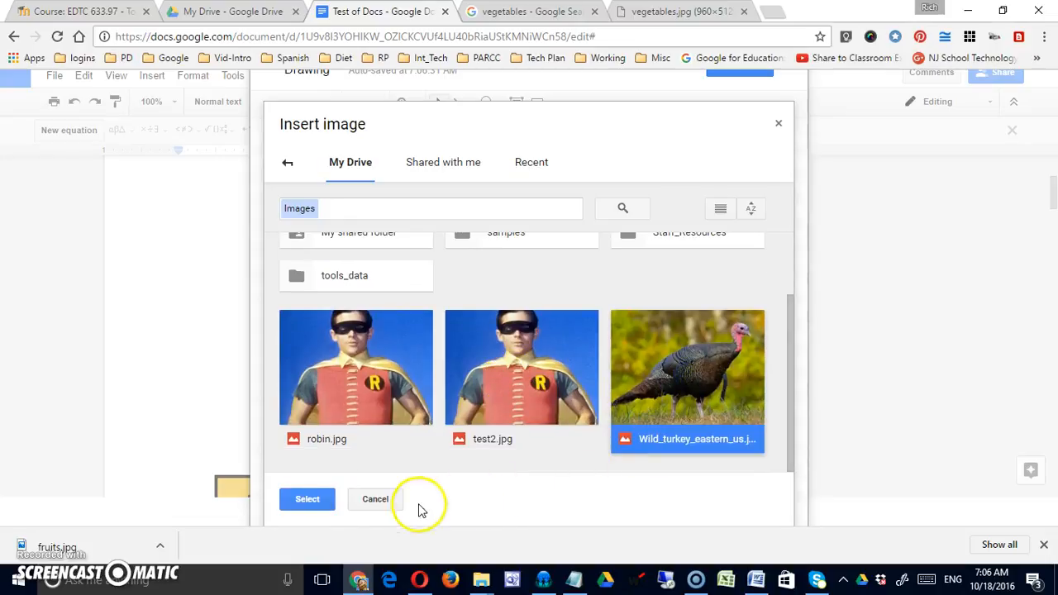
click(315, 500)
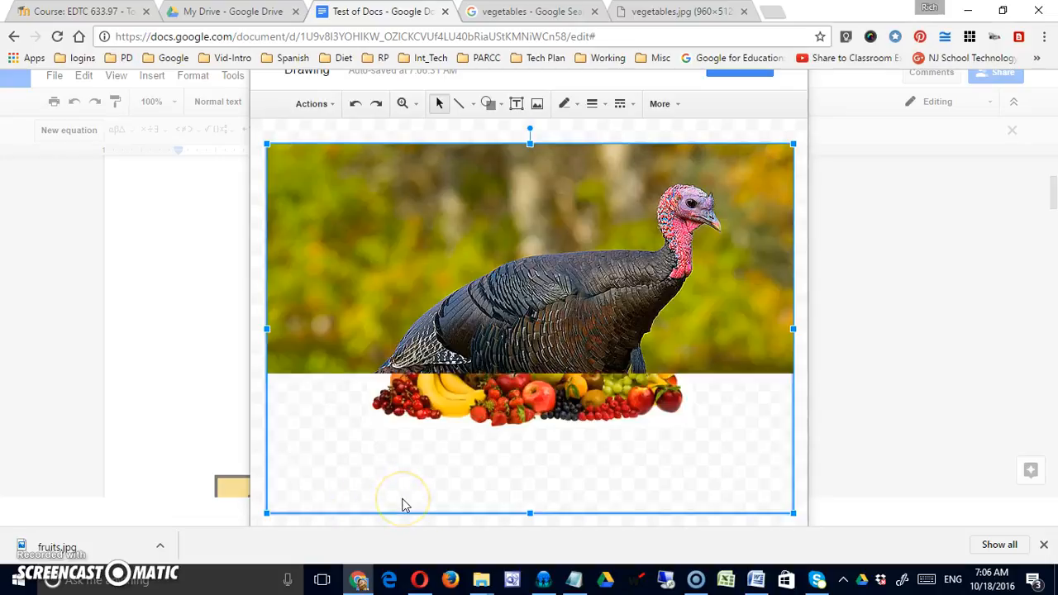
- Shrink the turkey picture to about half its width and move it over the upper-left part of the fruit picture
drag(792, 147, 597, 288)
drag(655, 204, 609, 250)
drag(562, 324, 533, 253)
click(684, 292)
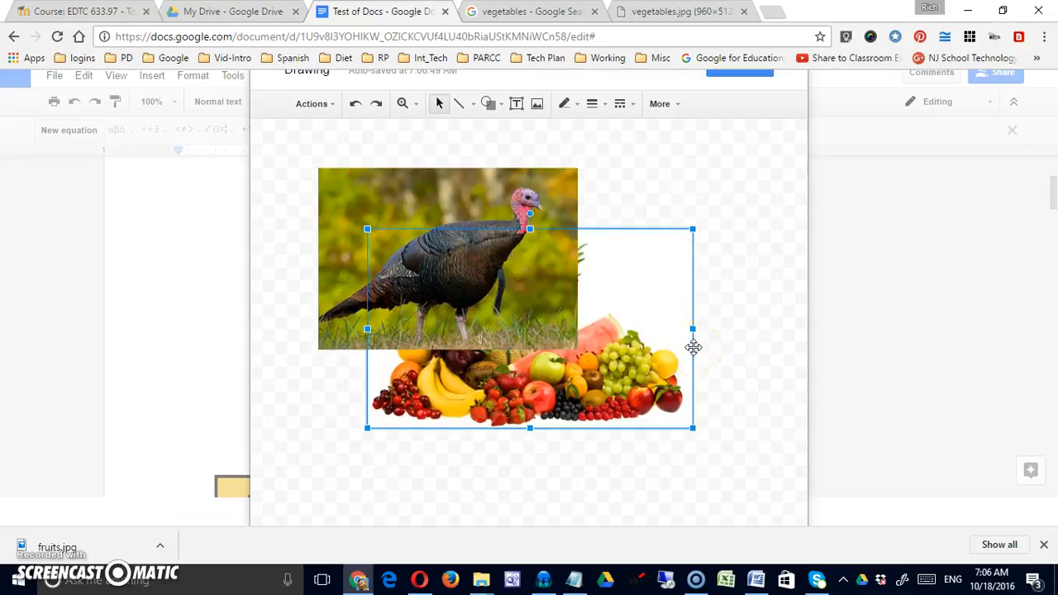
click(730, 325)
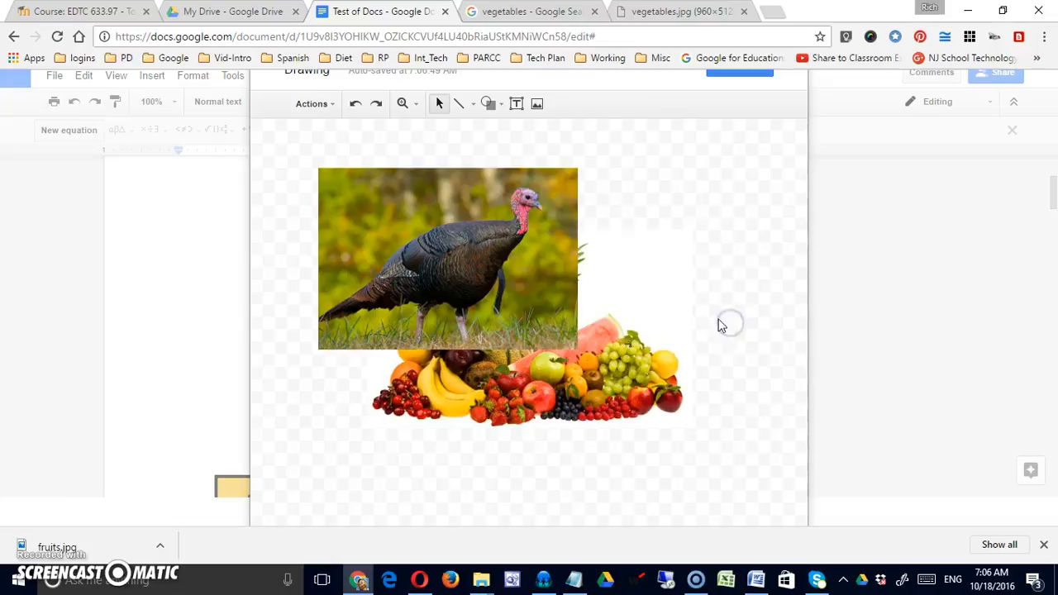
- Draw a small lightning bolt shape to the right of the turkey, at the fruit picture's upper-right corner
click(487, 104)
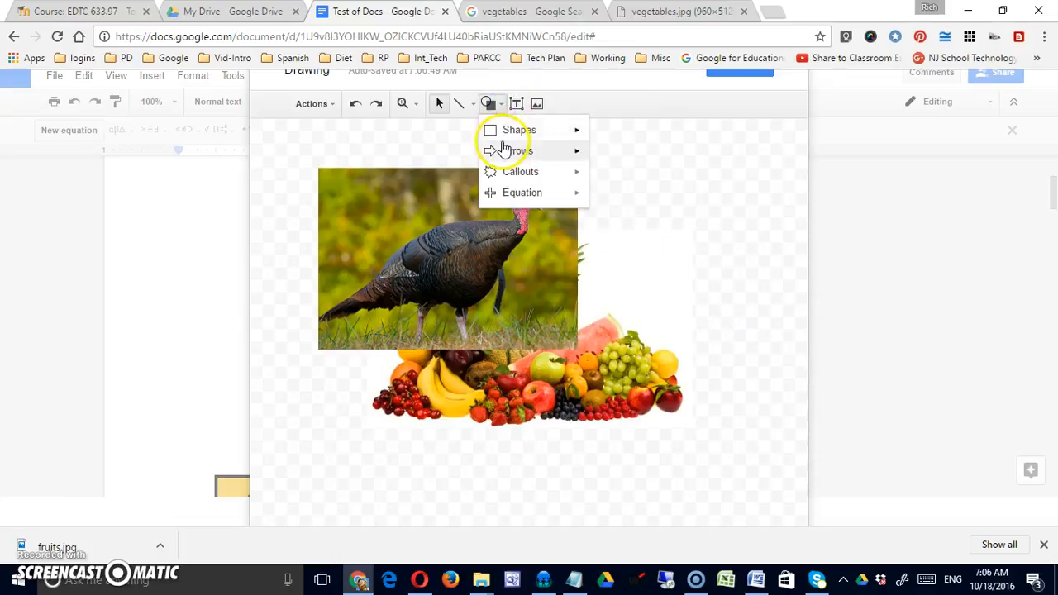
mouse_move(506, 136)
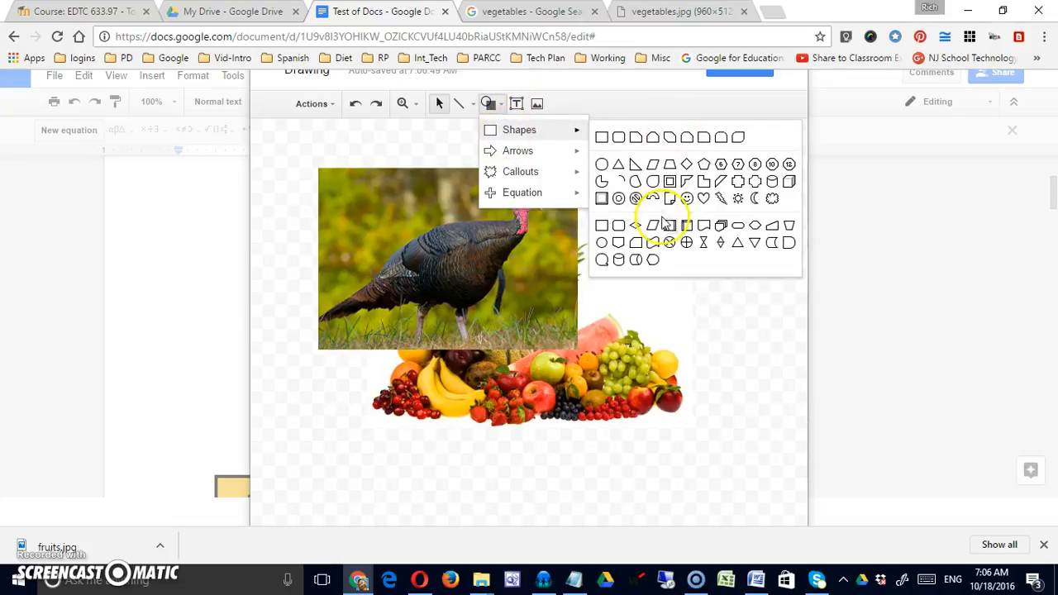
click(720, 200)
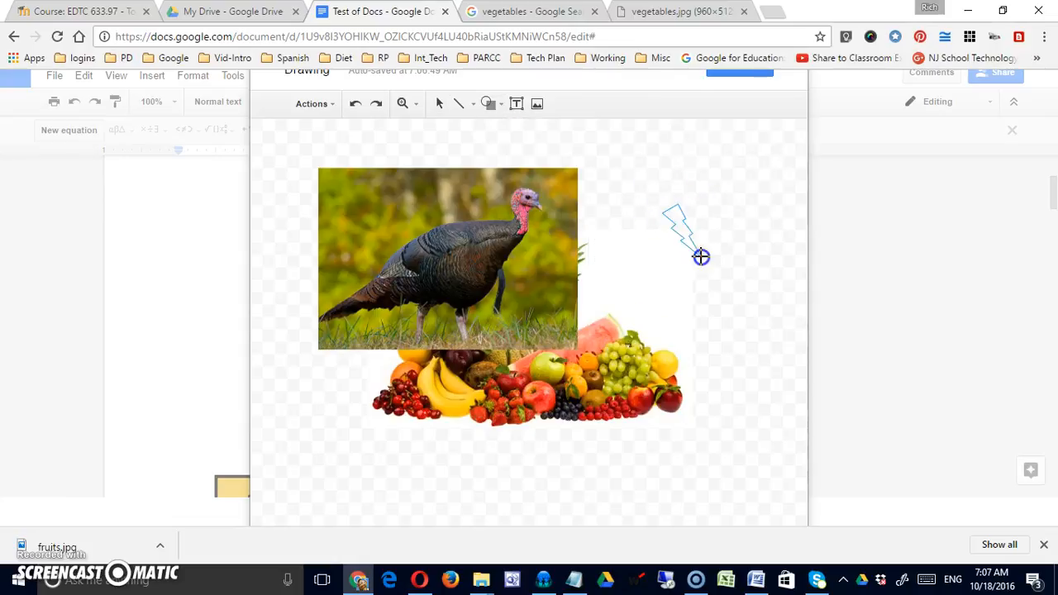
drag(716, 271, 715, 271)
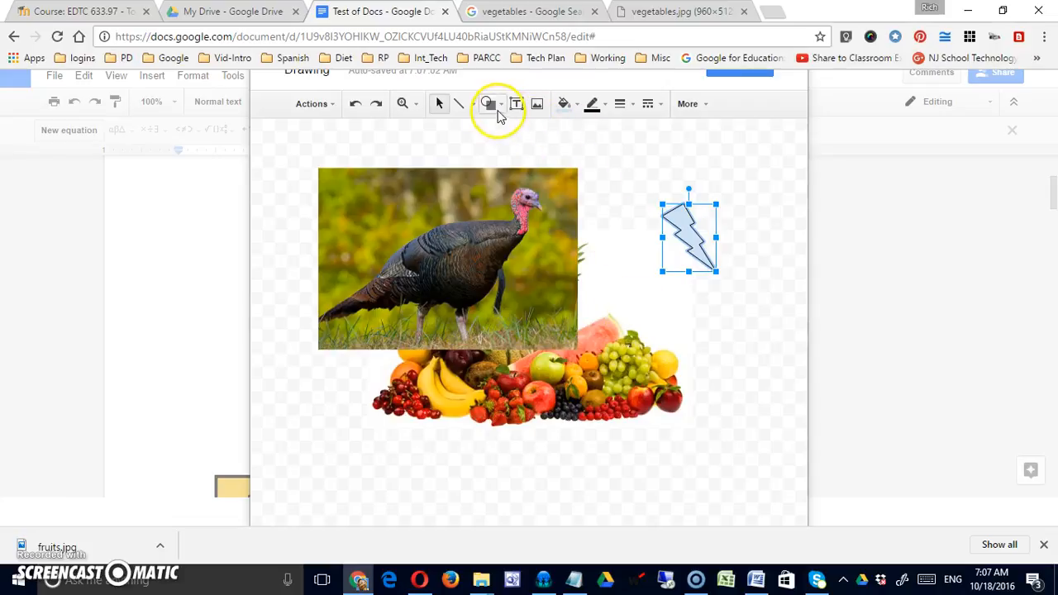
- Draw a right-pointing pentagon arrow shape below the fruit picture
click(488, 104)
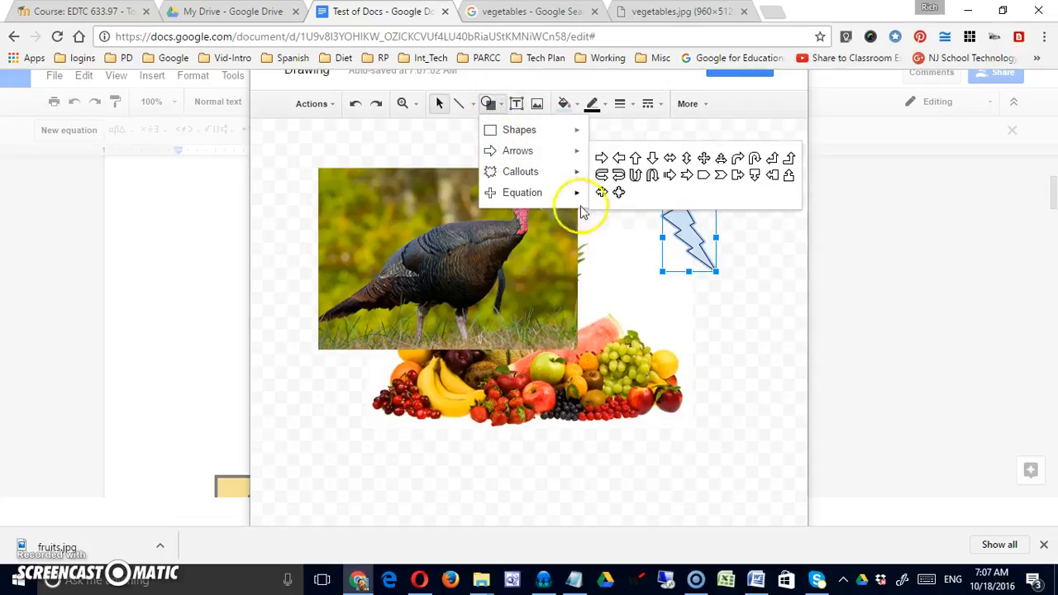
mouse_move(552, 155)
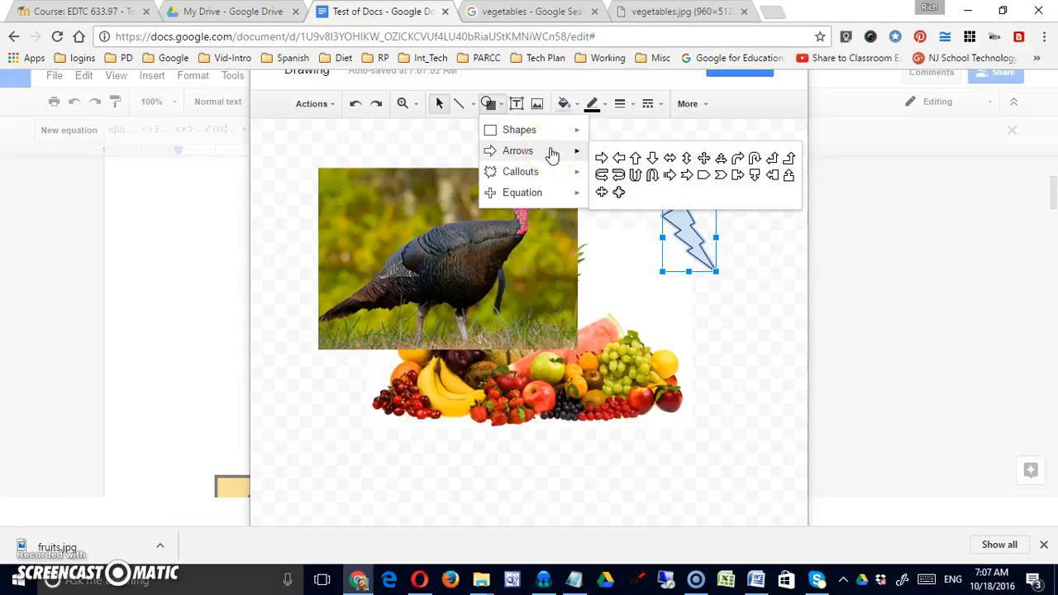
click(700, 174)
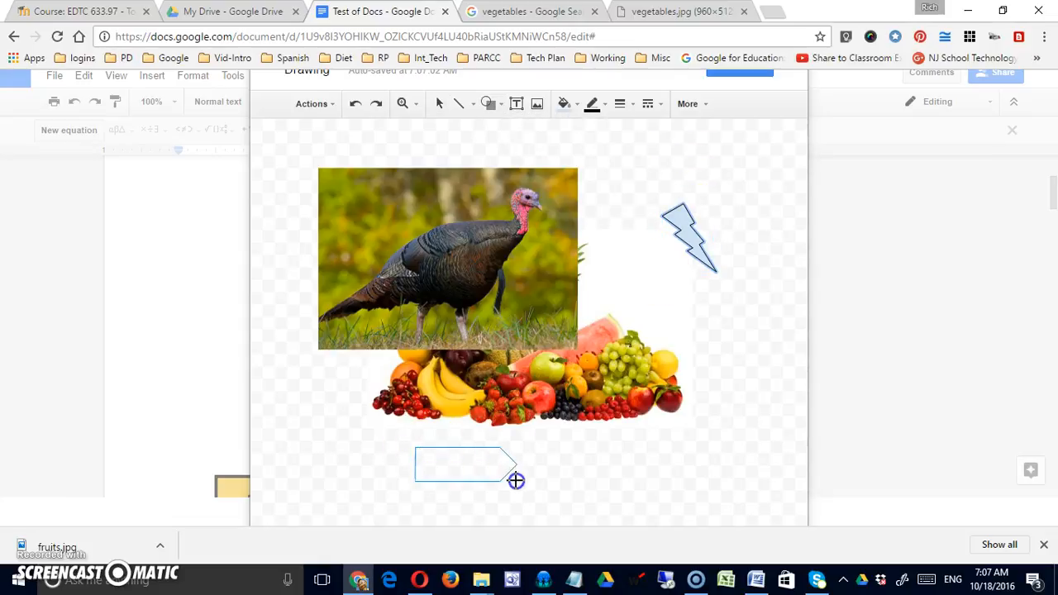
drag(515, 480, 518, 481)
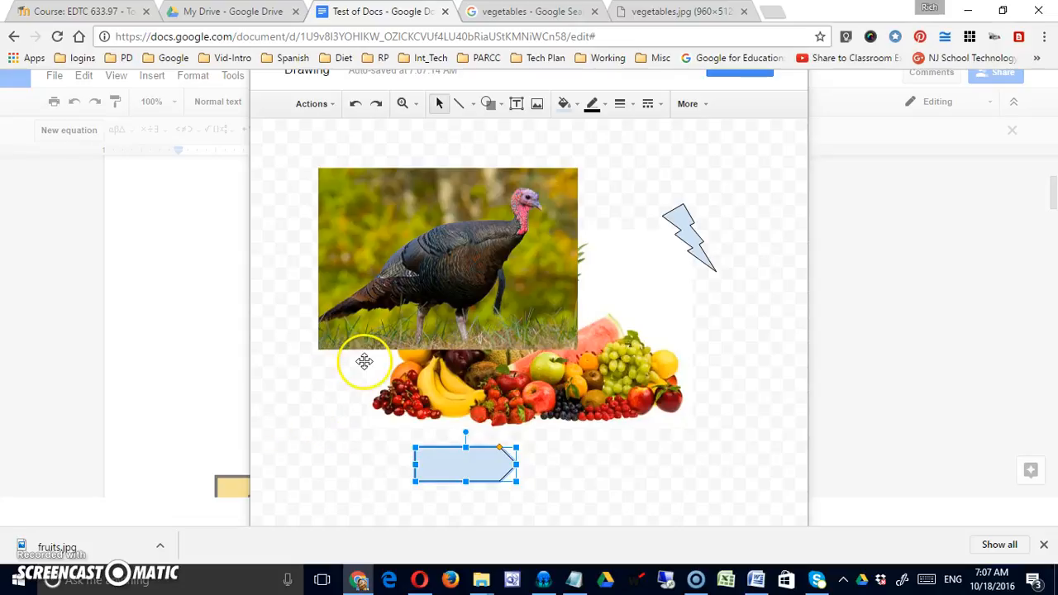
- Draw a straight diagonal line to the right of the lightning bolt, sloping down to the right
click(612, 238)
click(456, 109)
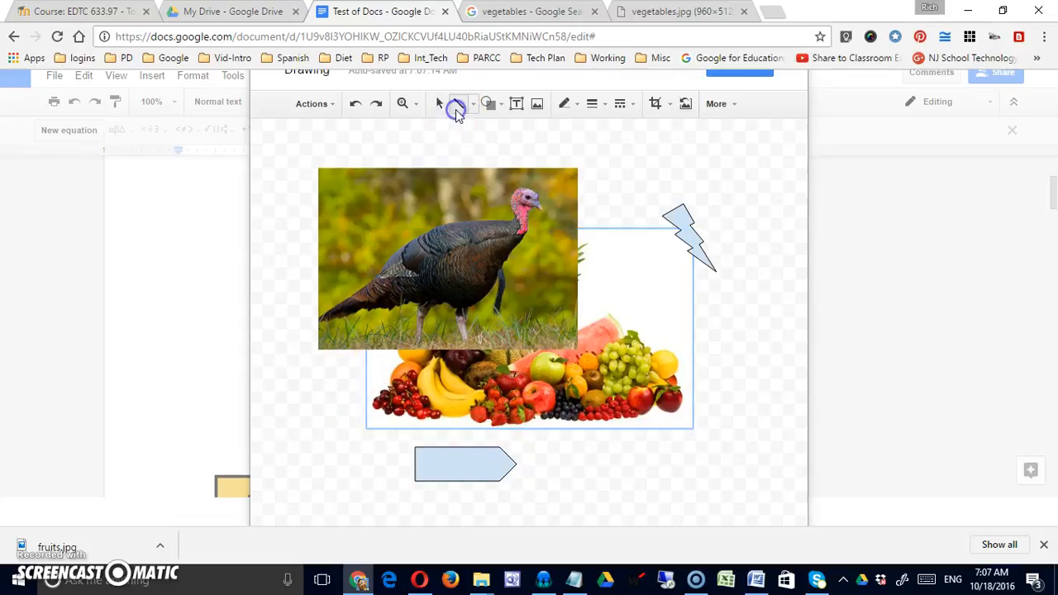
click(460, 109)
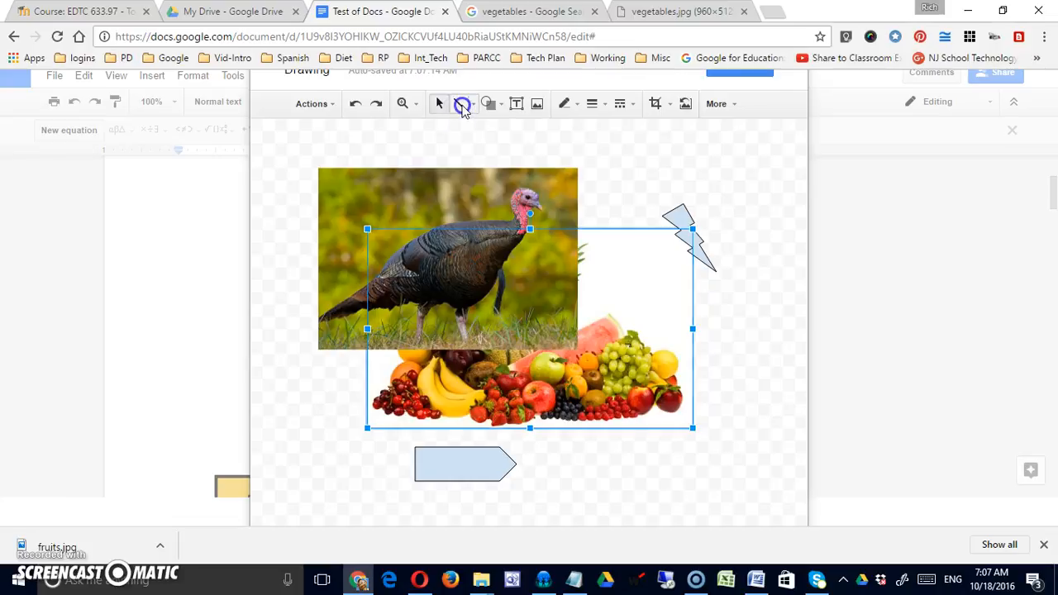
click(461, 107)
drag(717, 164, 760, 262)
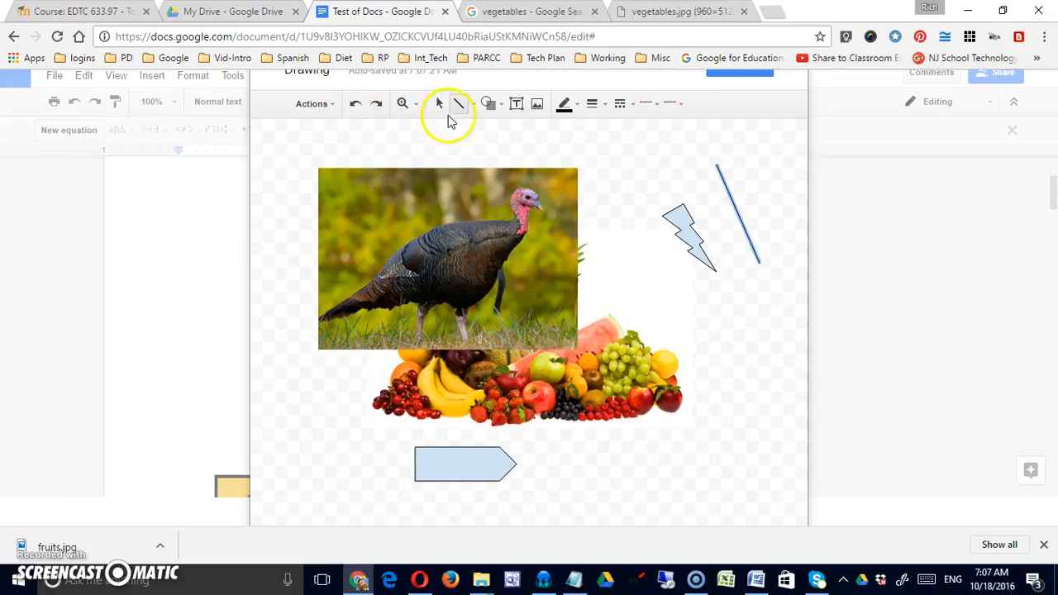
- Add word art reading "Mashup" to the drawing
click(328, 108)
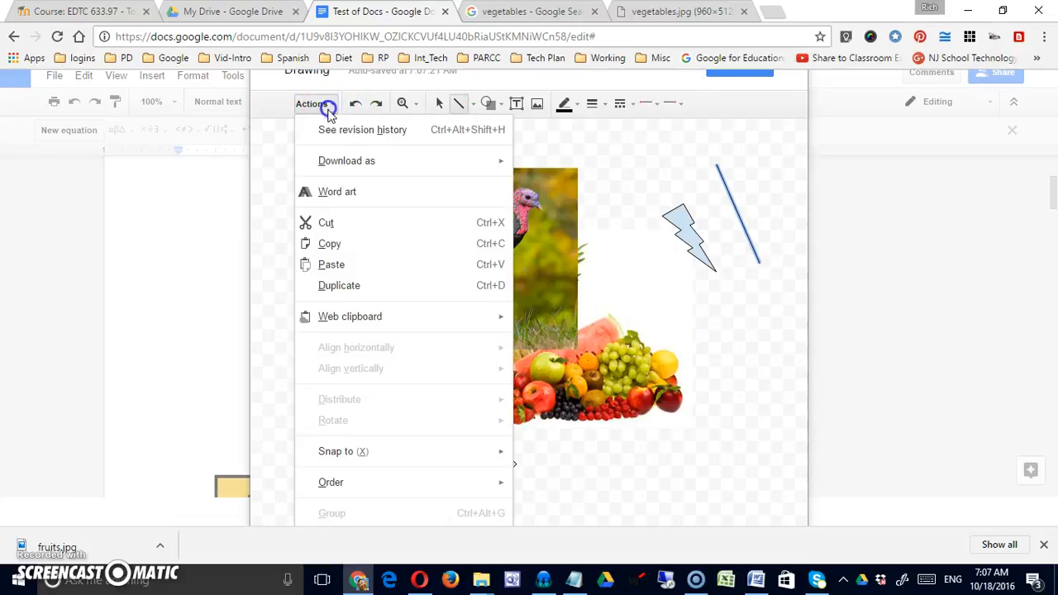
click(337, 189)
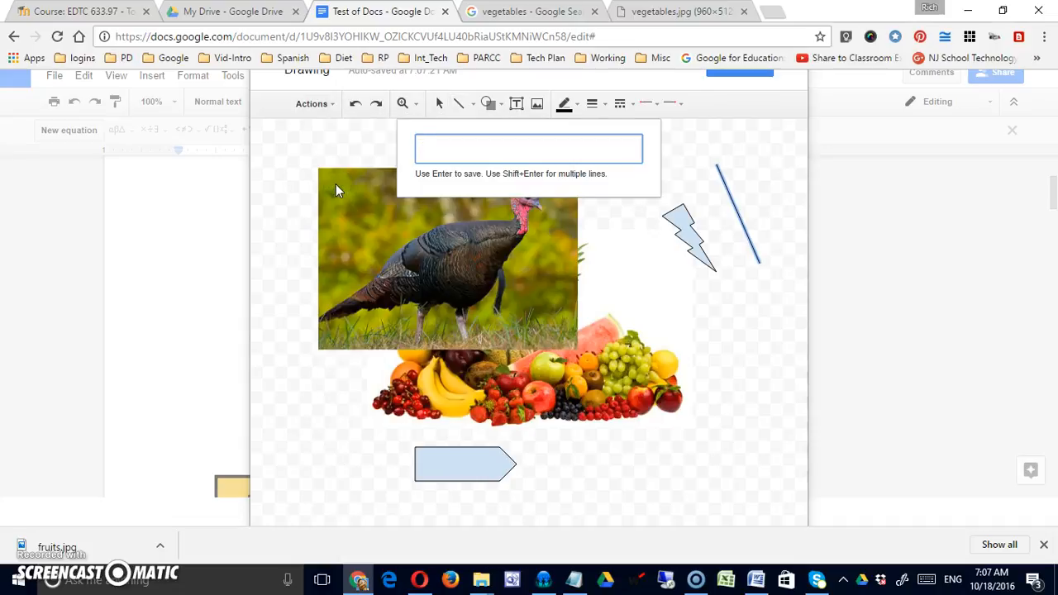
text(Mashup)
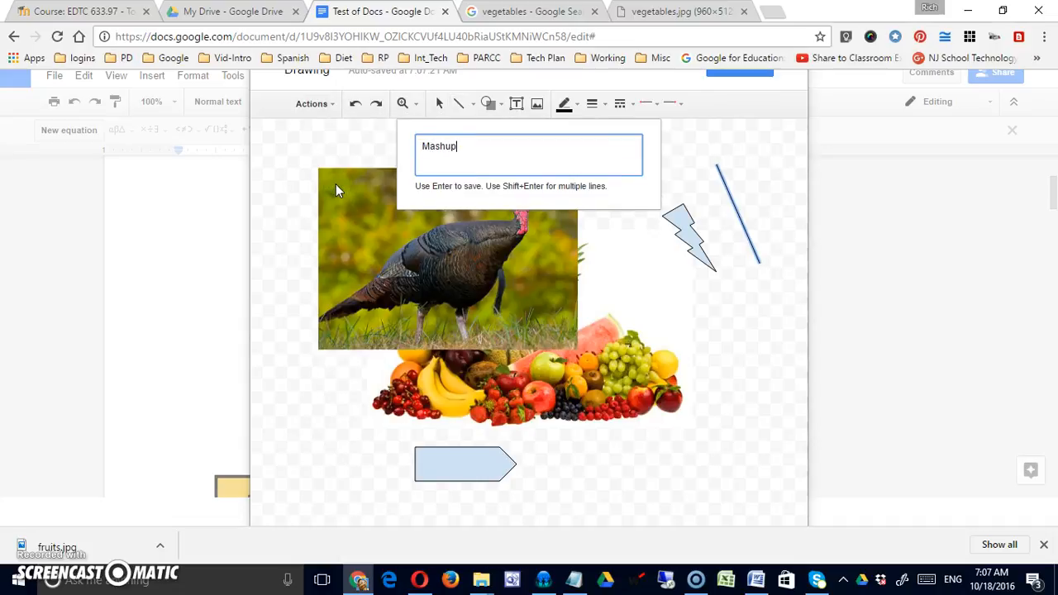
key(Return)
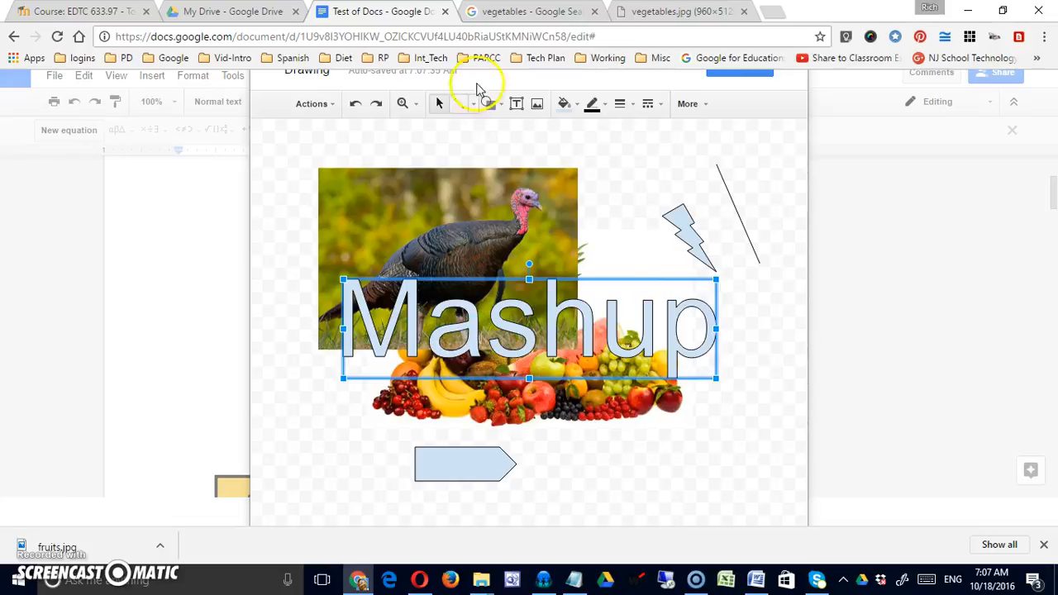
- Copy the large vegetables picture from the Google image results and paste it into the Test of Docs drawing
click(527, 11)
right_click(438, 297)
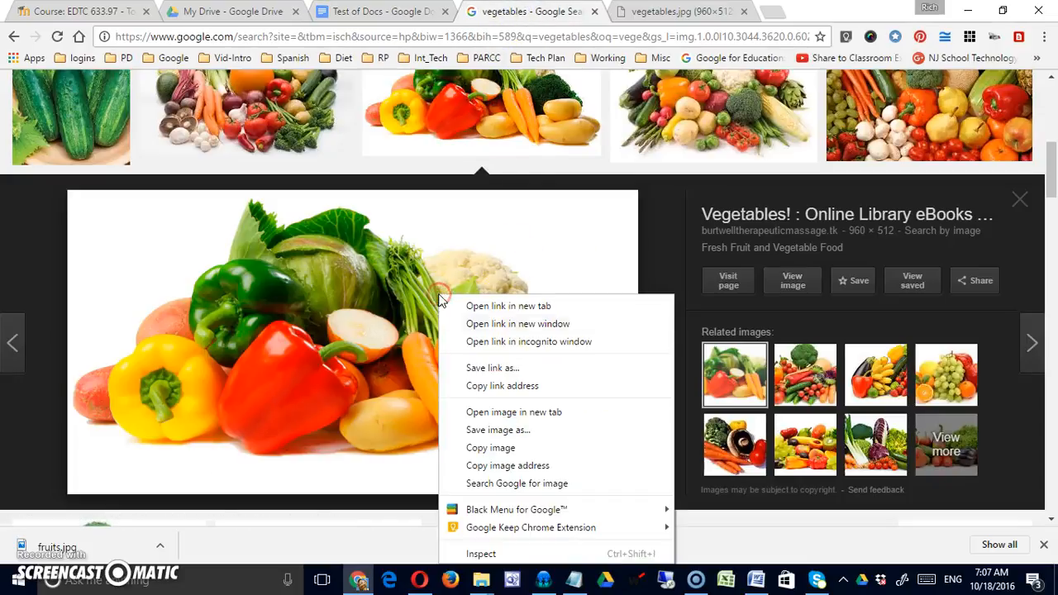
click(510, 447)
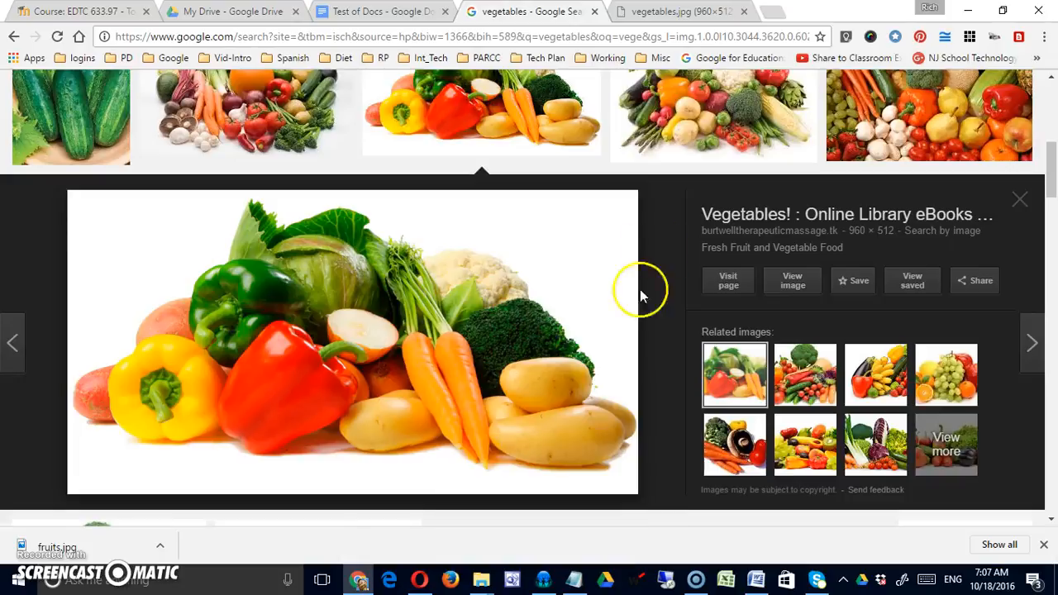
click(381, 12)
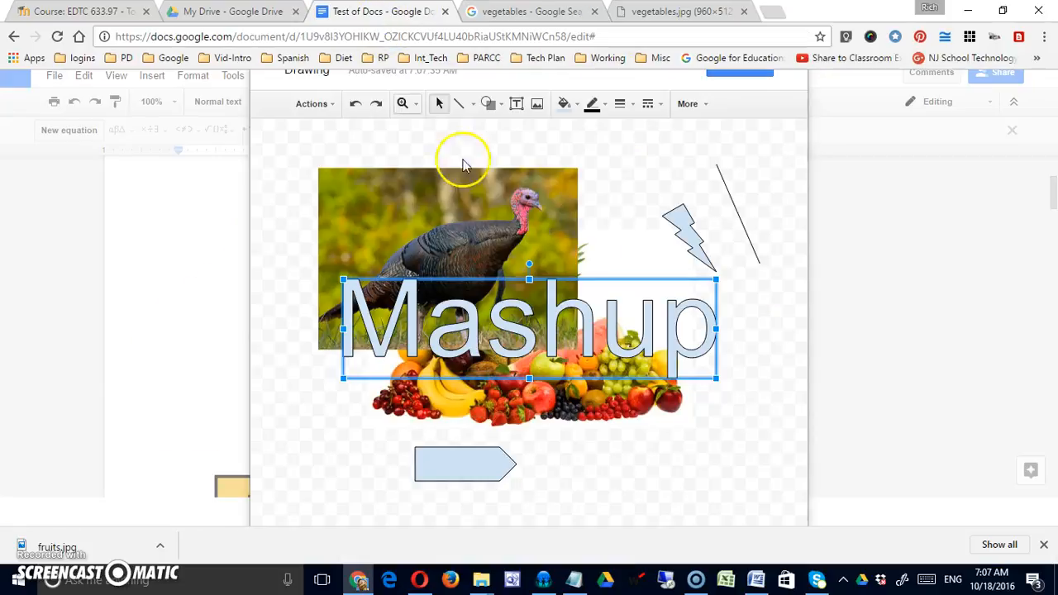
right_click(646, 449)
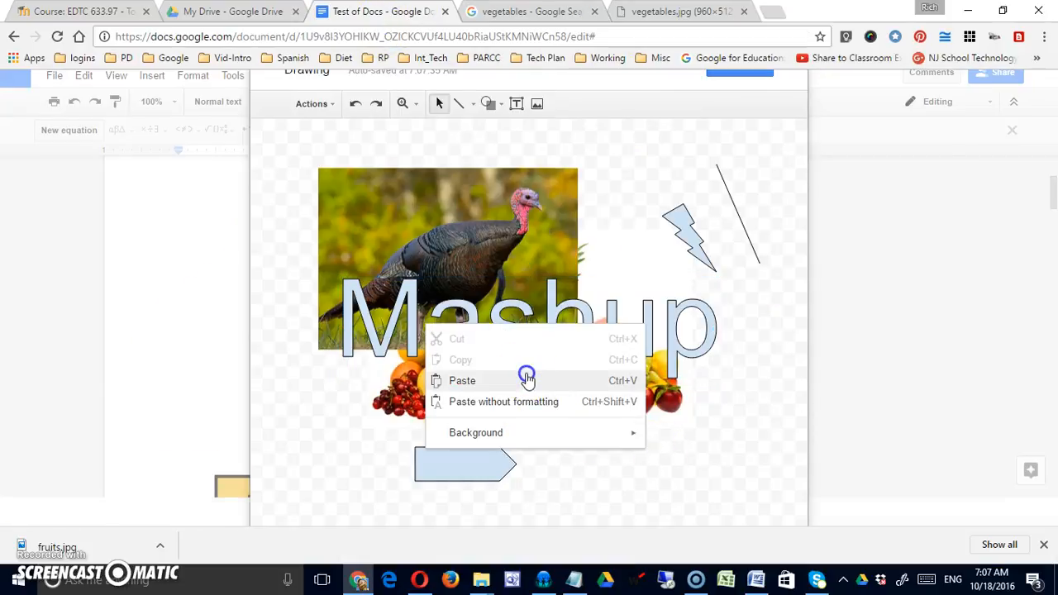
click(527, 379)
- Shrink the vegetables picture and place it above the Mashup text, overlapping the turkey's right side
drag(252, 209, 551, 379)
mouse_move(645, 430)
mouse_down()
mouse_move(566, 218)
mouse_move(562, 236)
mouse_move(520, 226)
mouse_up()
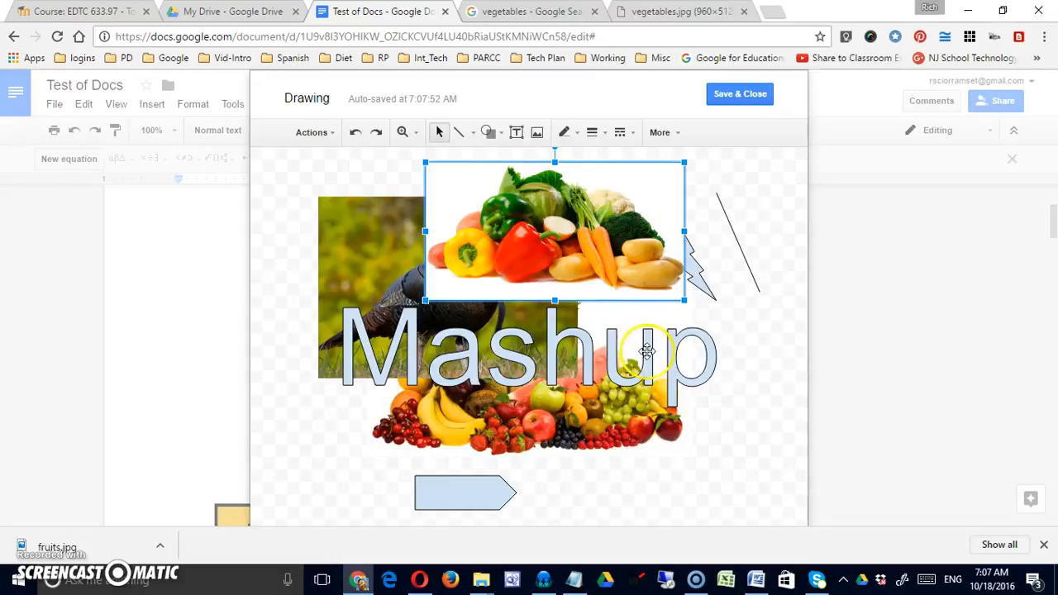
click(733, 465)
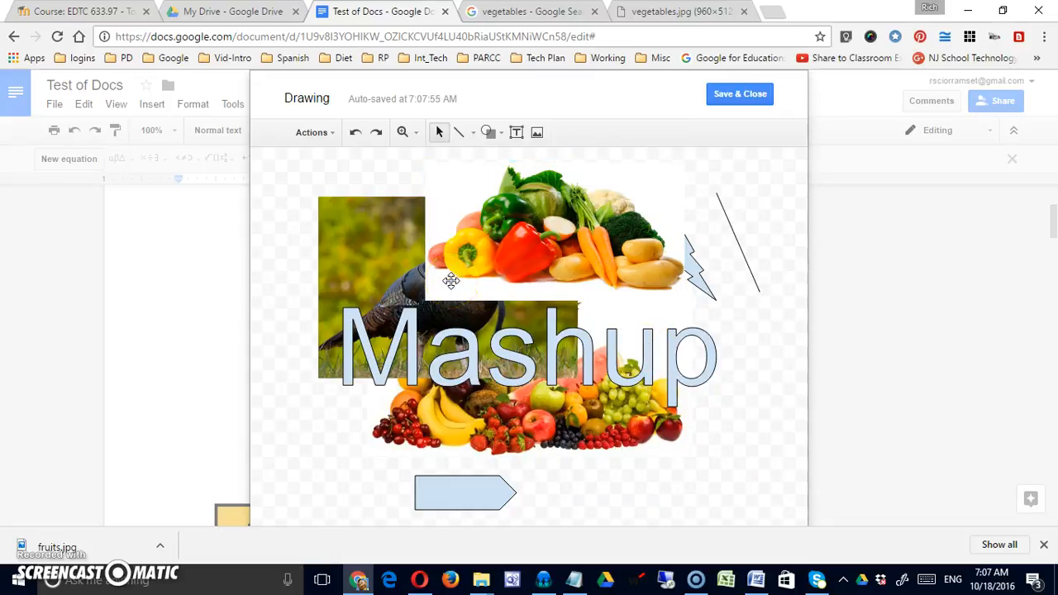
- Give the vegetables picture a black border
click(485, 252)
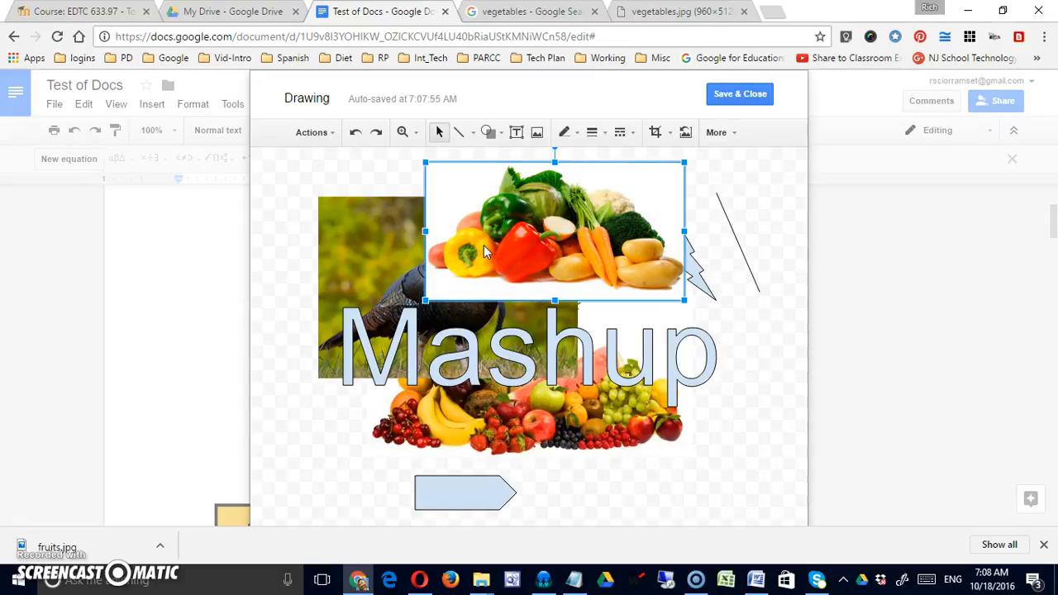
click(578, 134)
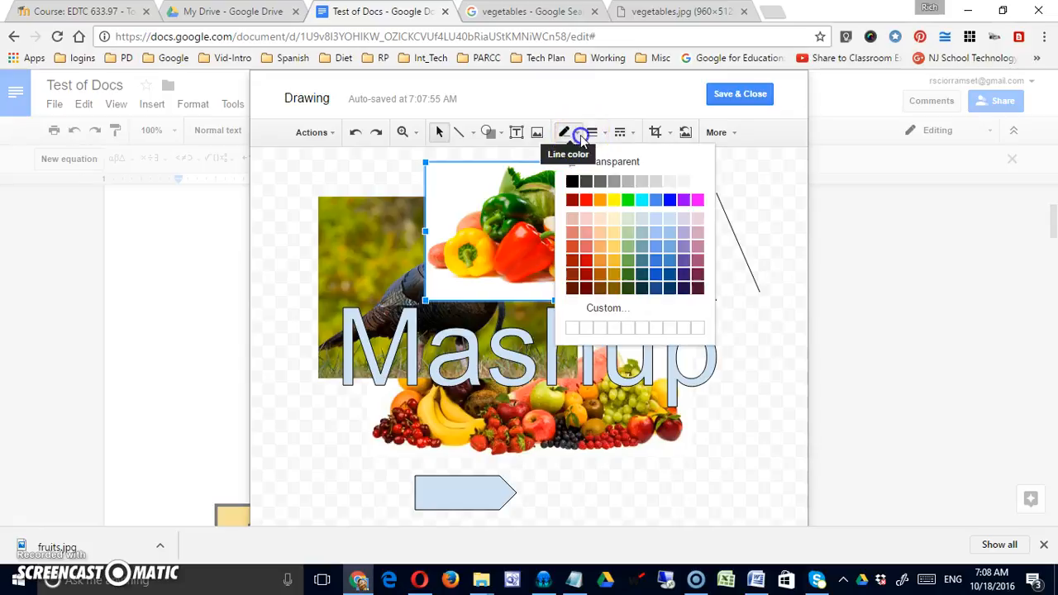
click(572, 182)
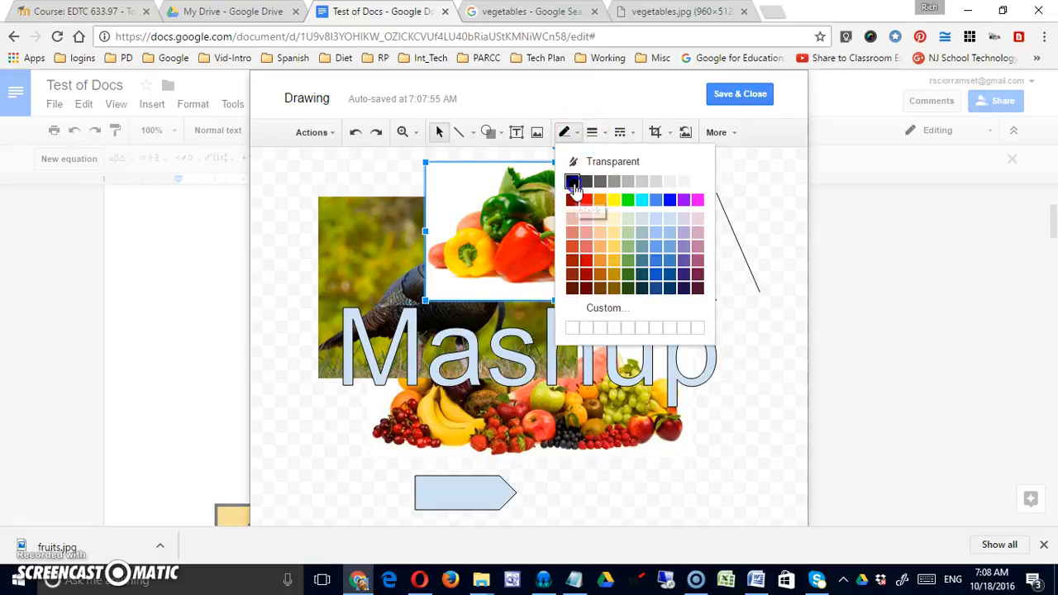
click(639, 314)
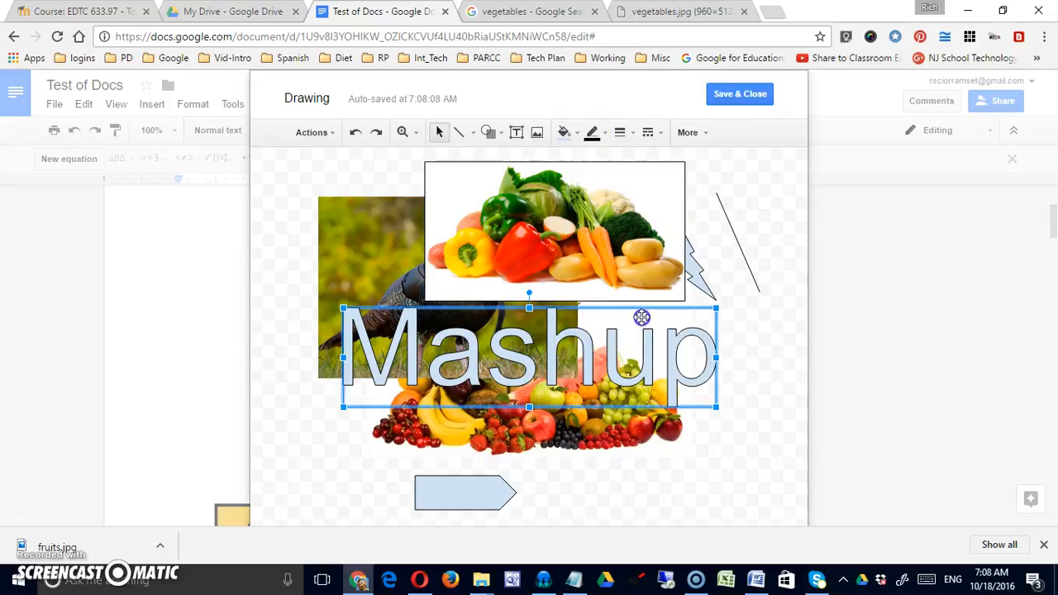
click(576, 228)
- Give the turkey picture a black border
click(408, 263)
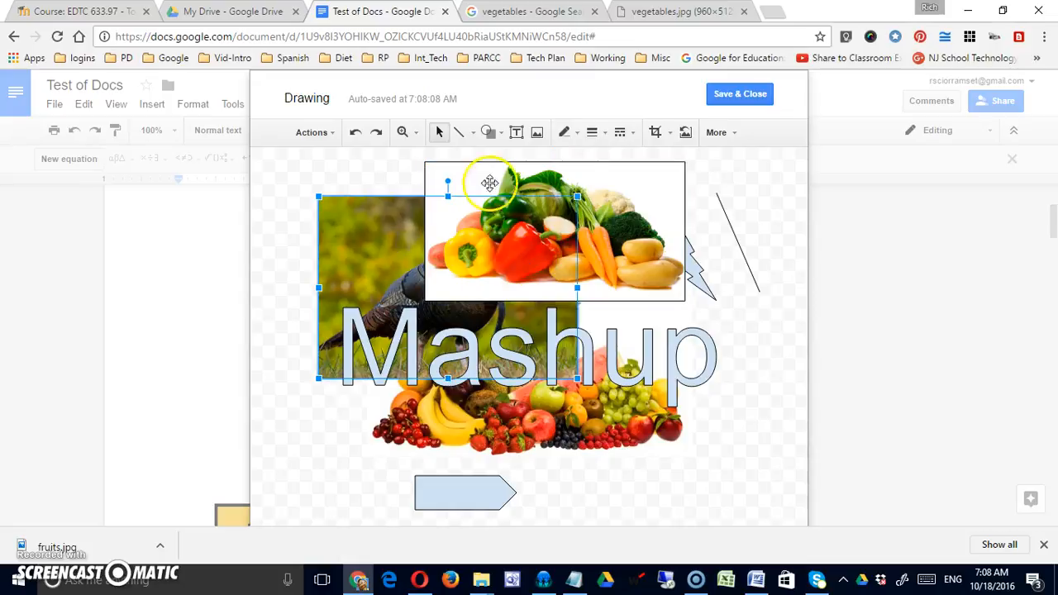
click(564, 132)
click(571, 182)
- Fill the Mashup word art with red and give it a dark blue outline
click(493, 311)
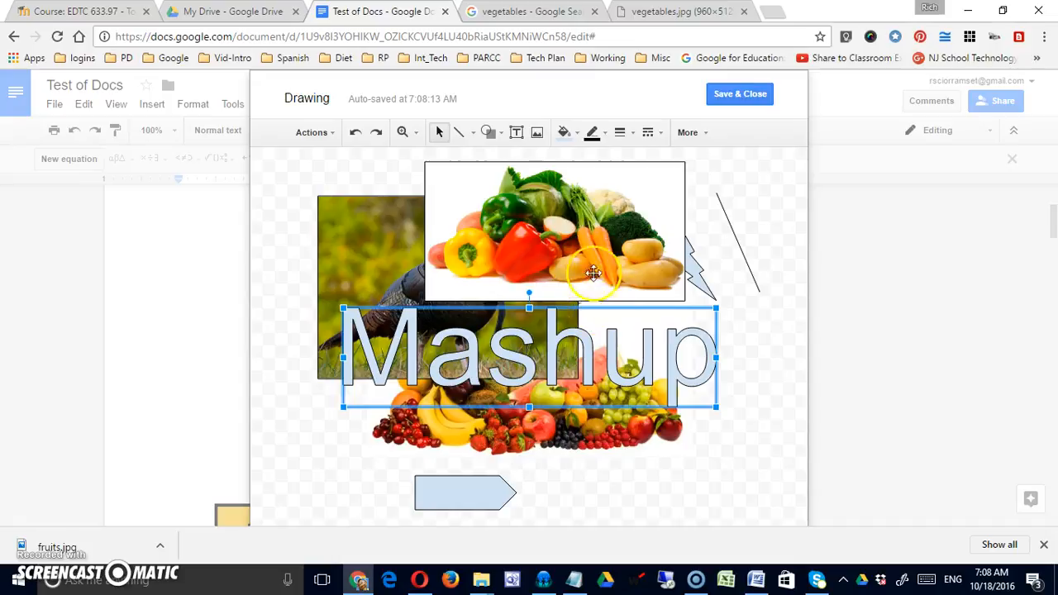
click(564, 133)
click(585, 200)
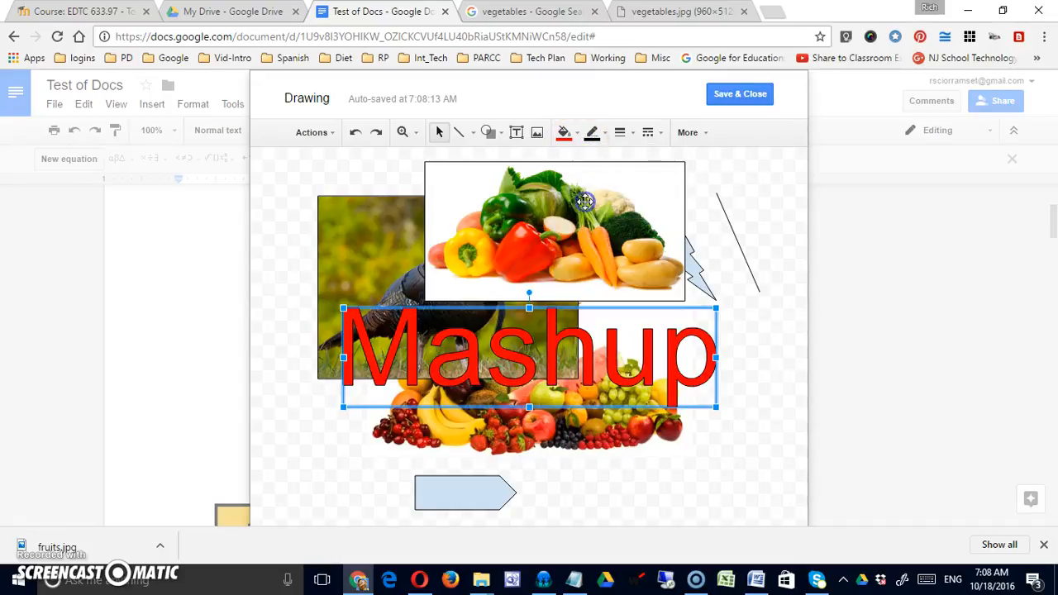
click(594, 133)
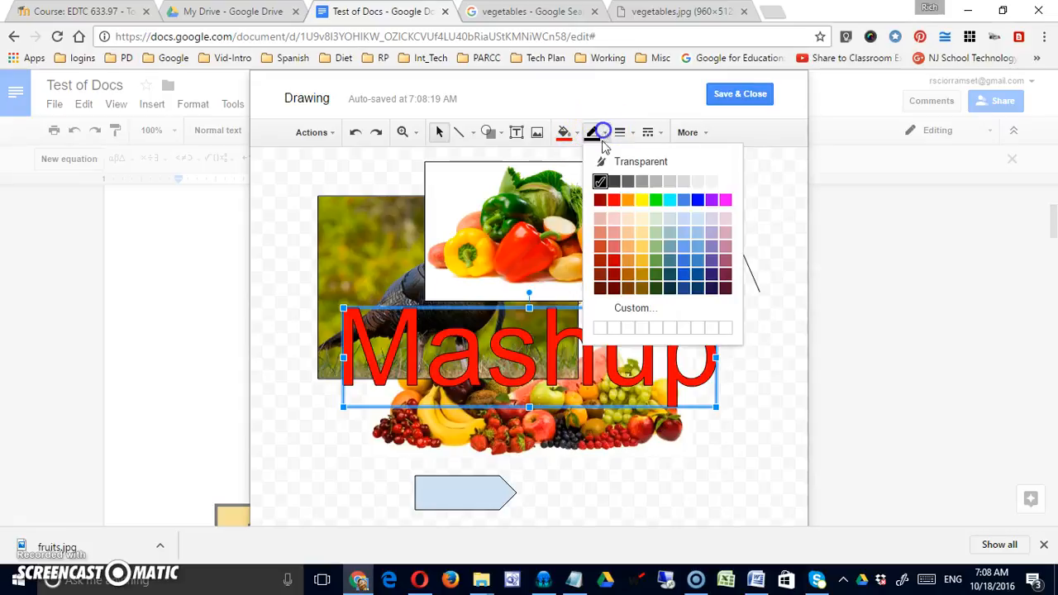
click(699, 275)
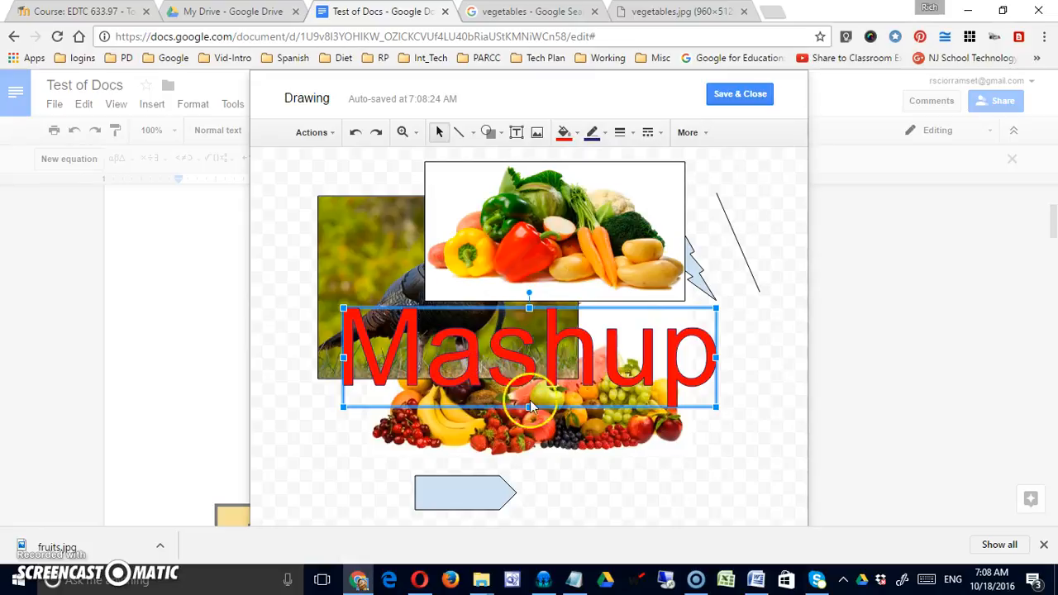
- Give the pentagon arrow a dark teal outline and move the lightning bolt out from behind the vegetables picture
click(480, 495)
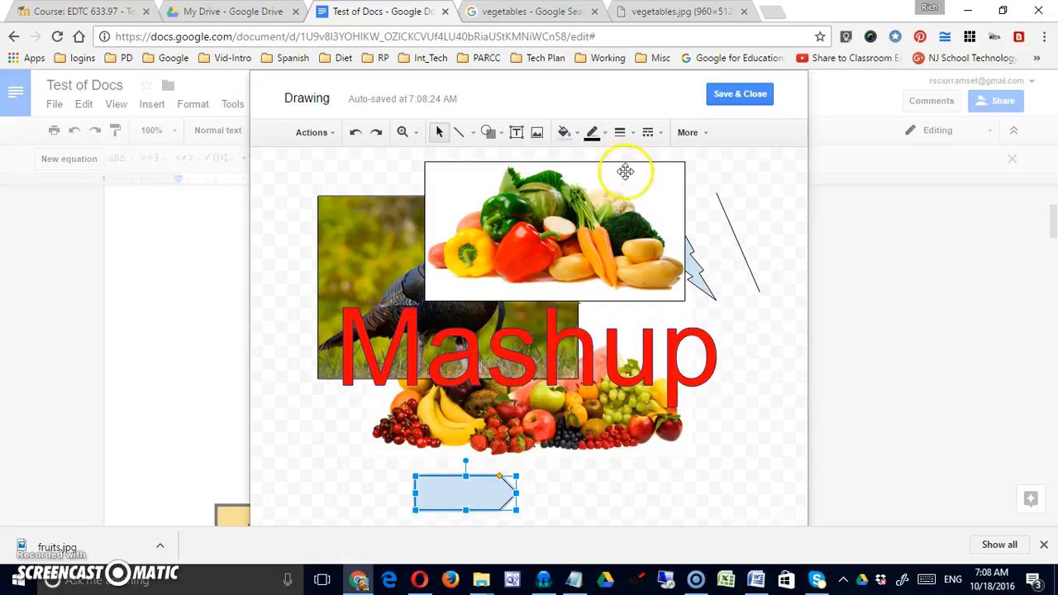
click(605, 136)
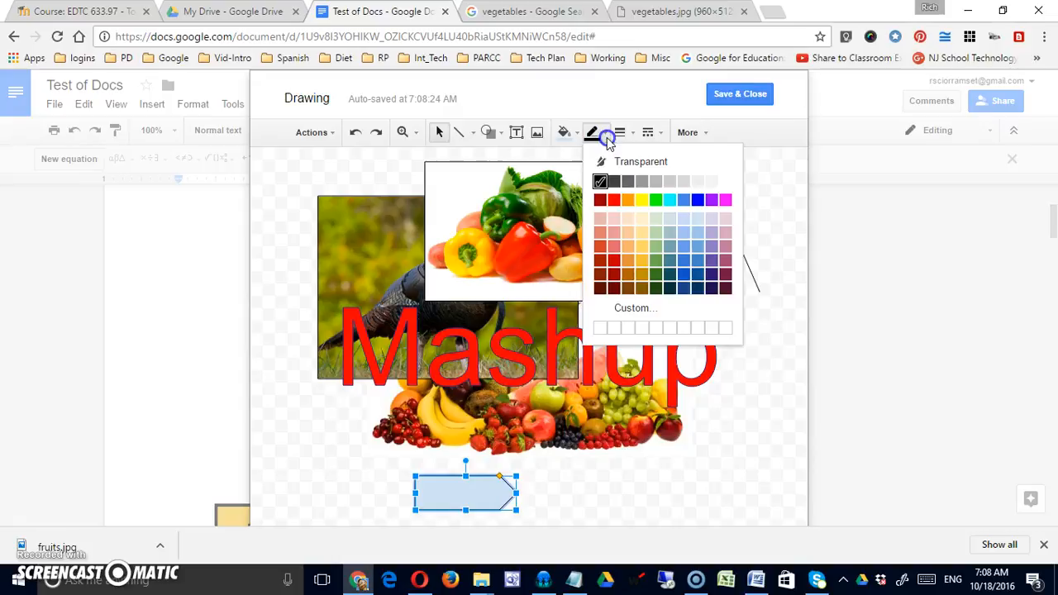
click(670, 284)
click(573, 510)
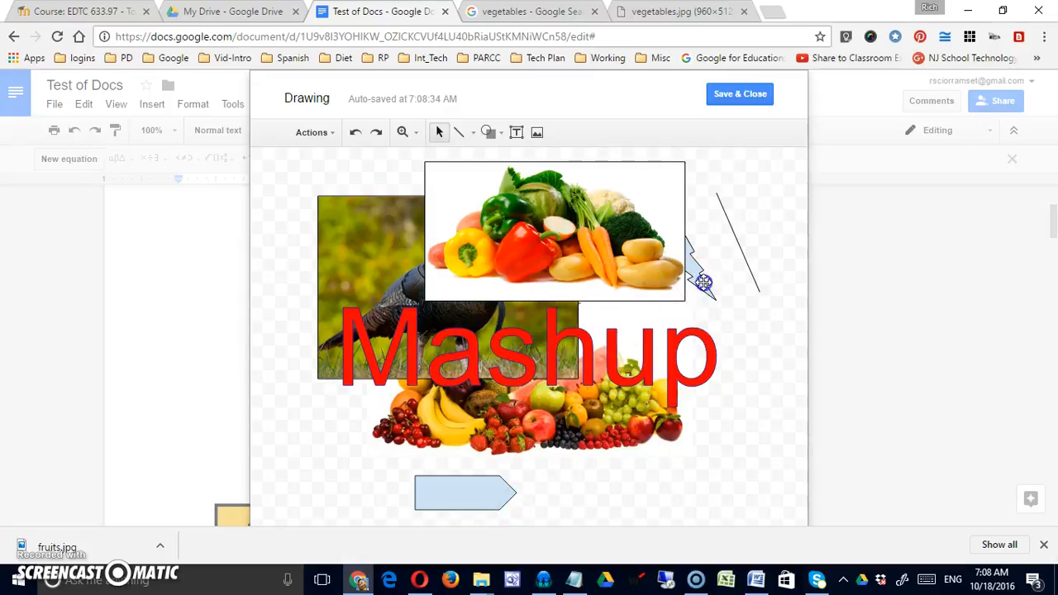
drag(703, 282, 728, 289)
- Set the vegetables picture's border thickness to 3px
click(609, 263)
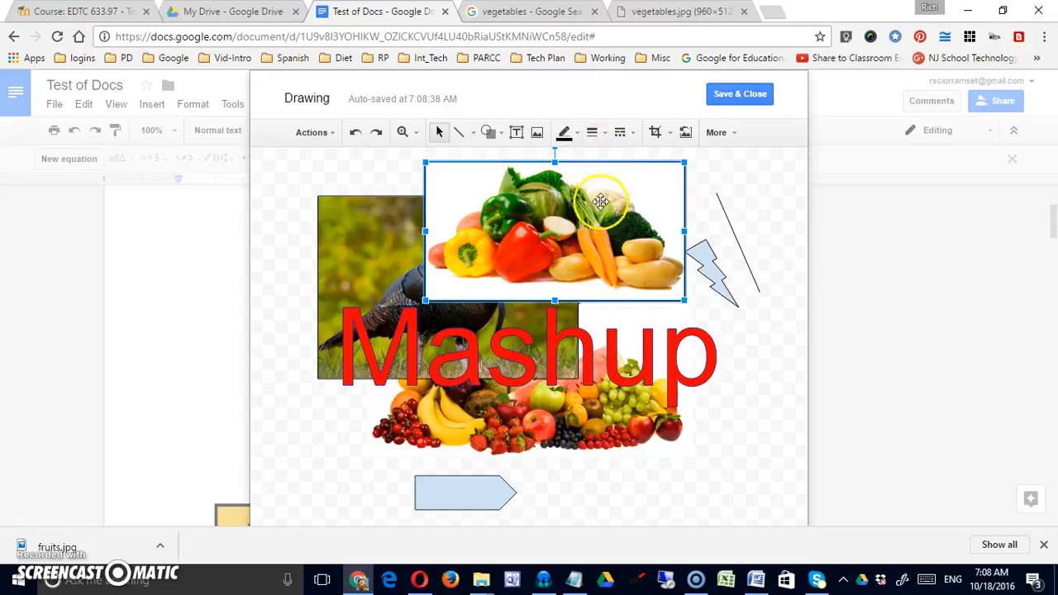
click(596, 135)
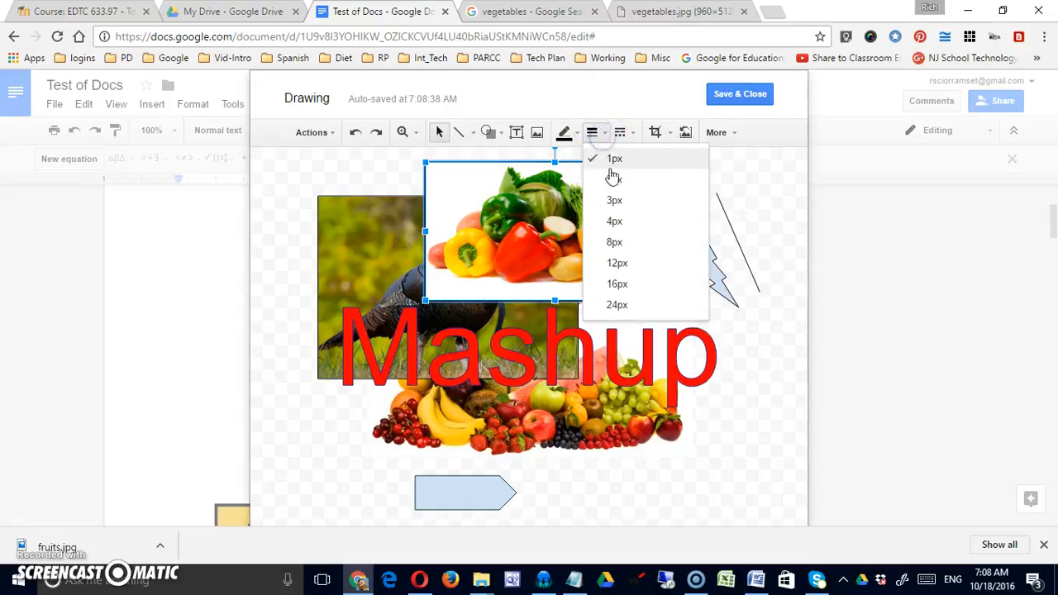
click(614, 200)
- Set the Mashup word art's outline thickness to 4px
click(588, 328)
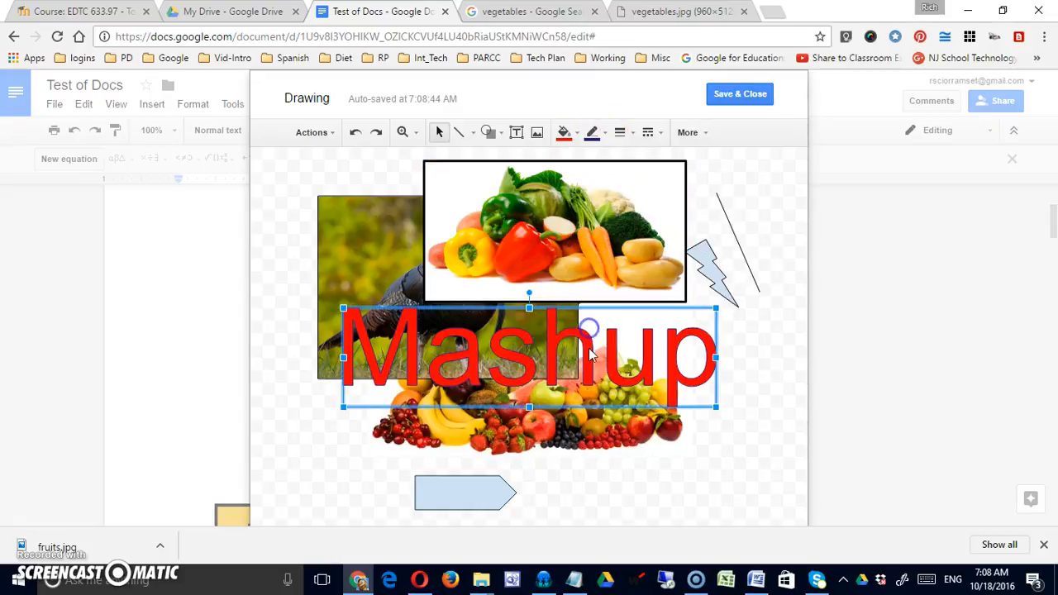
click(620, 134)
click(640, 222)
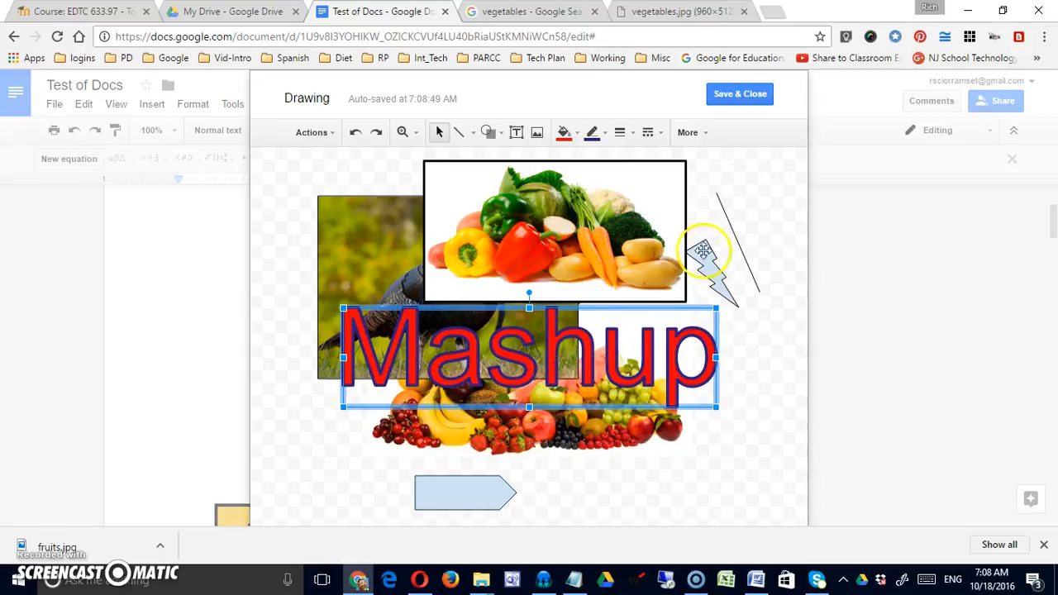
- Set the thickness of the diagonal line beside the lightning bolt to 12px
click(729, 225)
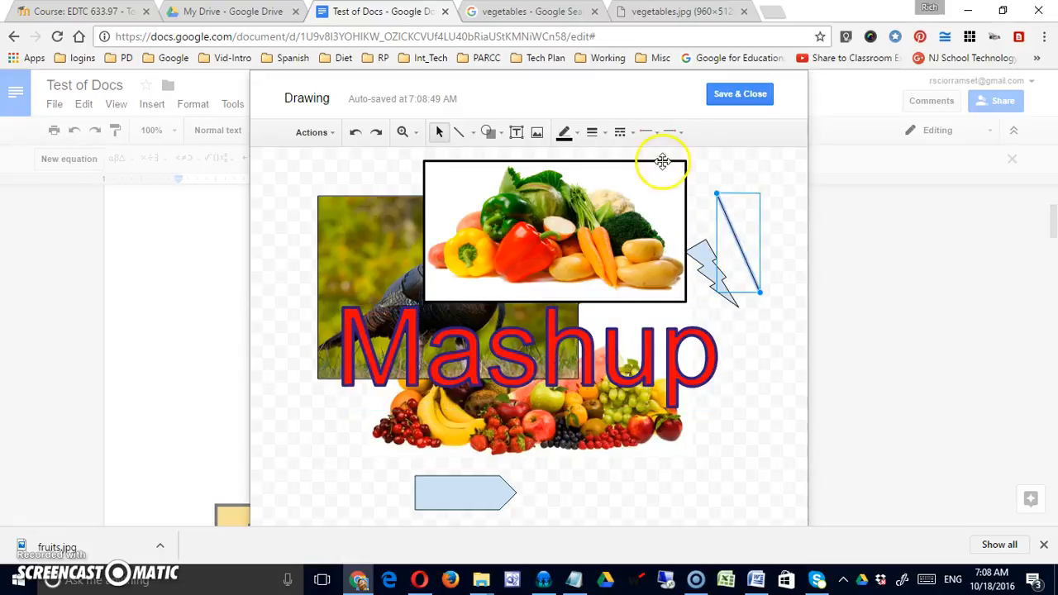
click(601, 134)
click(618, 263)
click(756, 411)
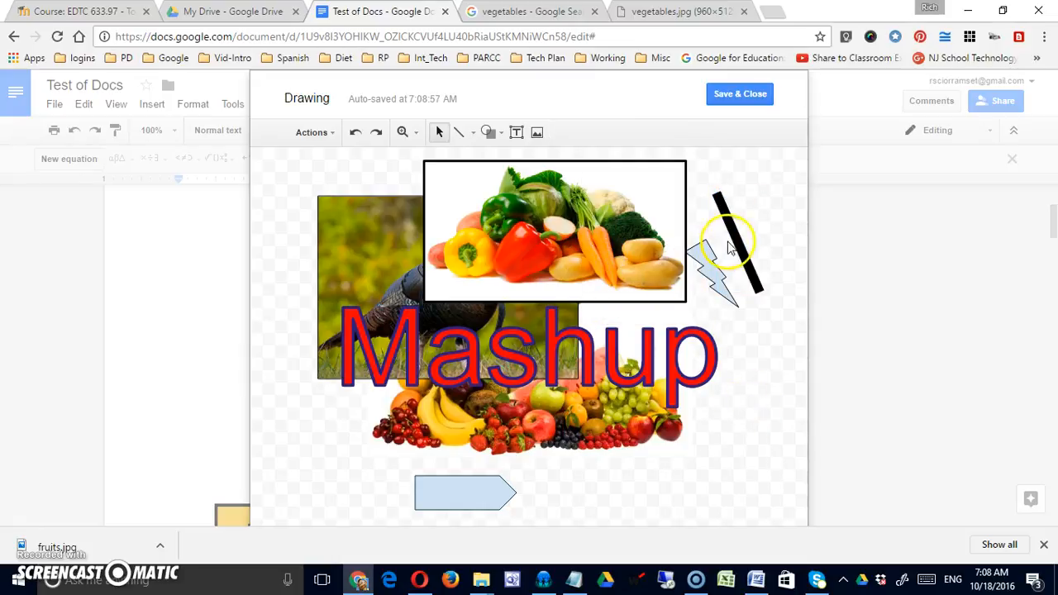
- Change the vegetables picture's border to the dotted style
click(634, 240)
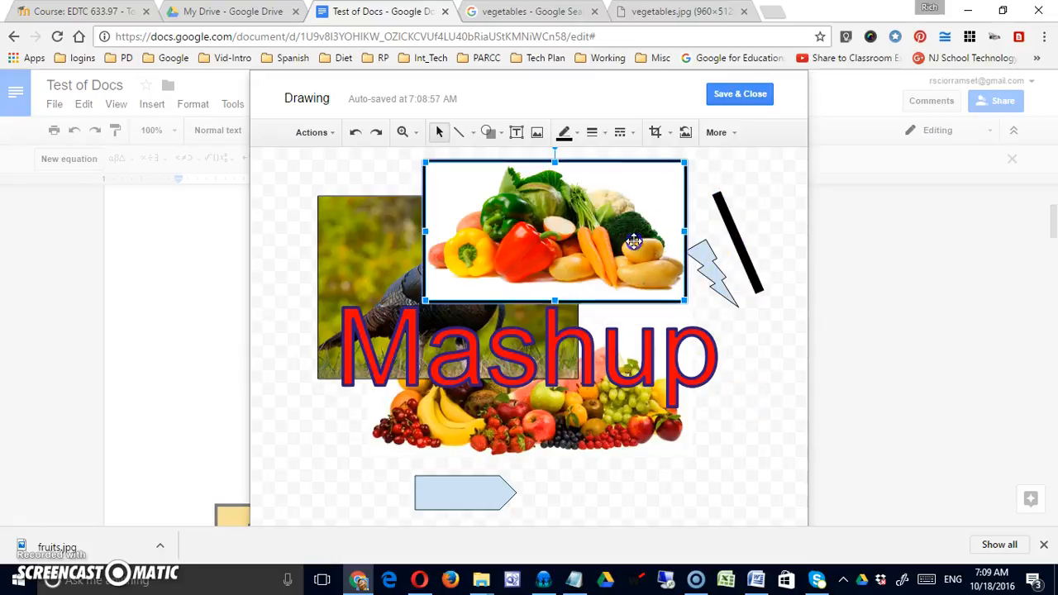
click(631, 137)
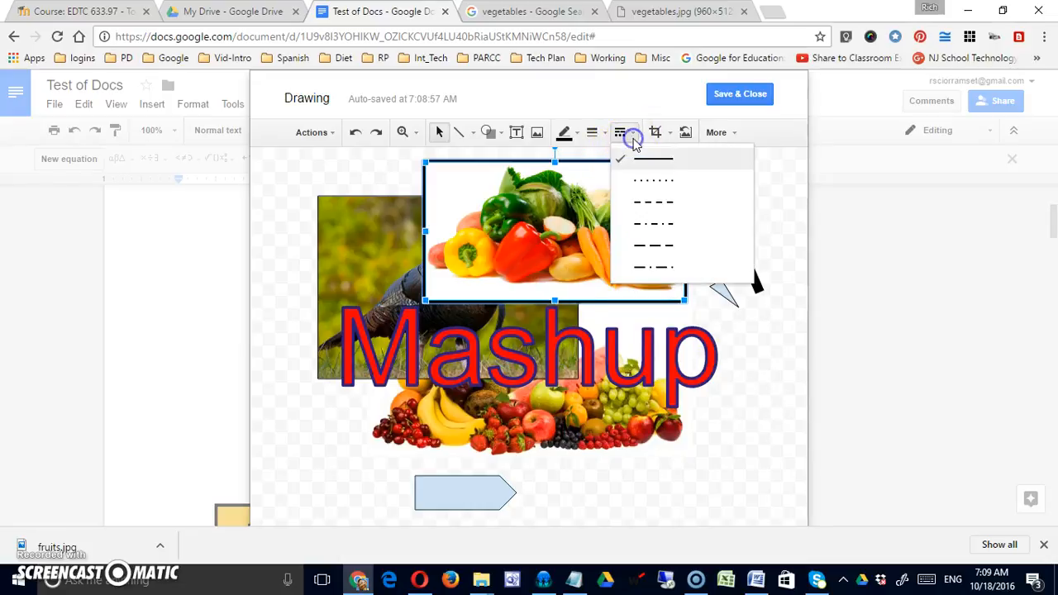
click(646, 179)
- Change the thick diagonal line to the short-dash style
click(737, 236)
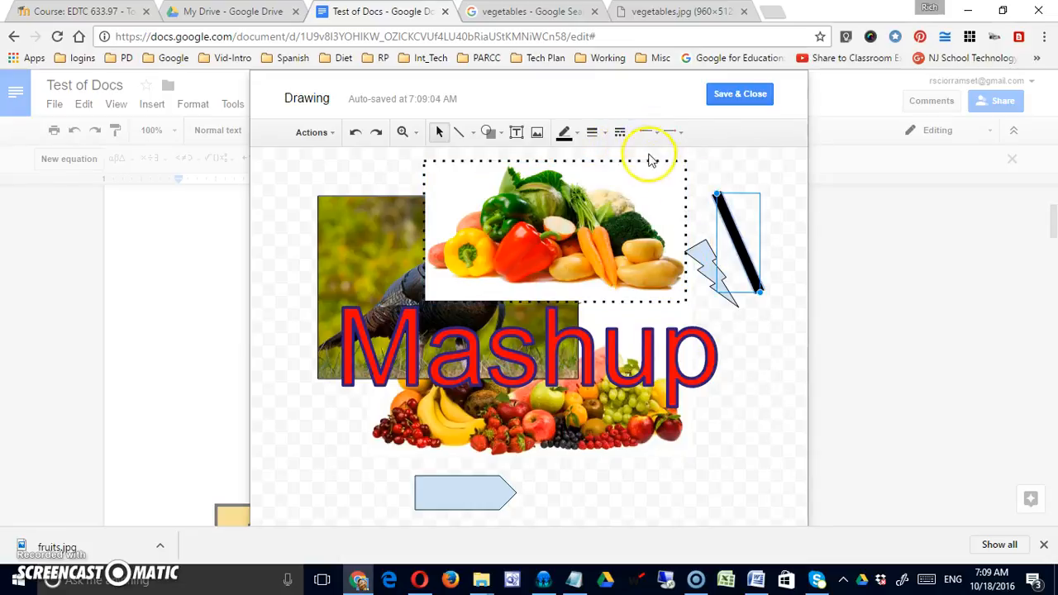
click(631, 135)
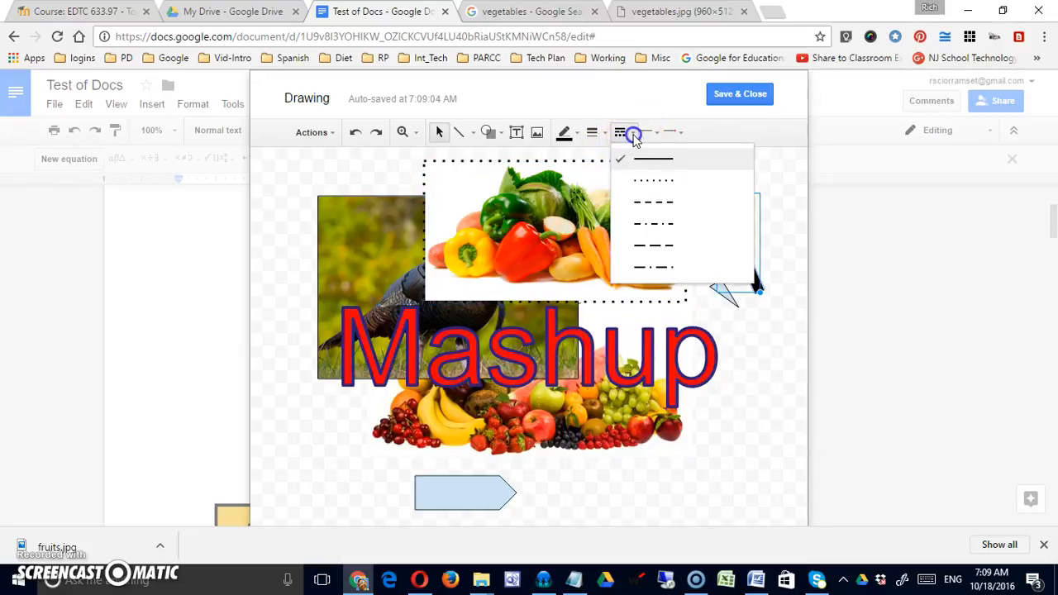
click(657, 213)
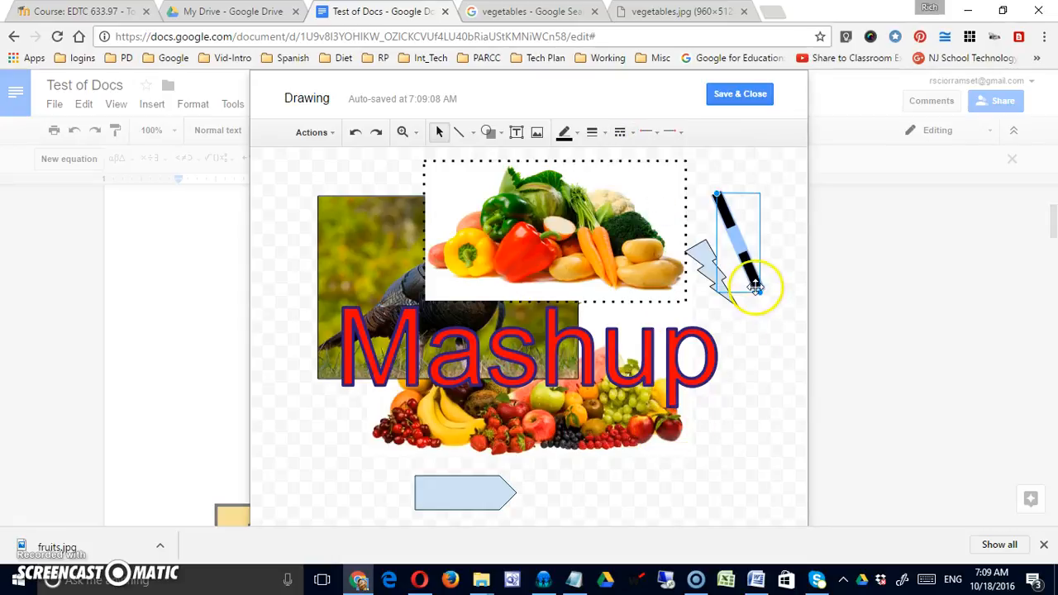
click(749, 377)
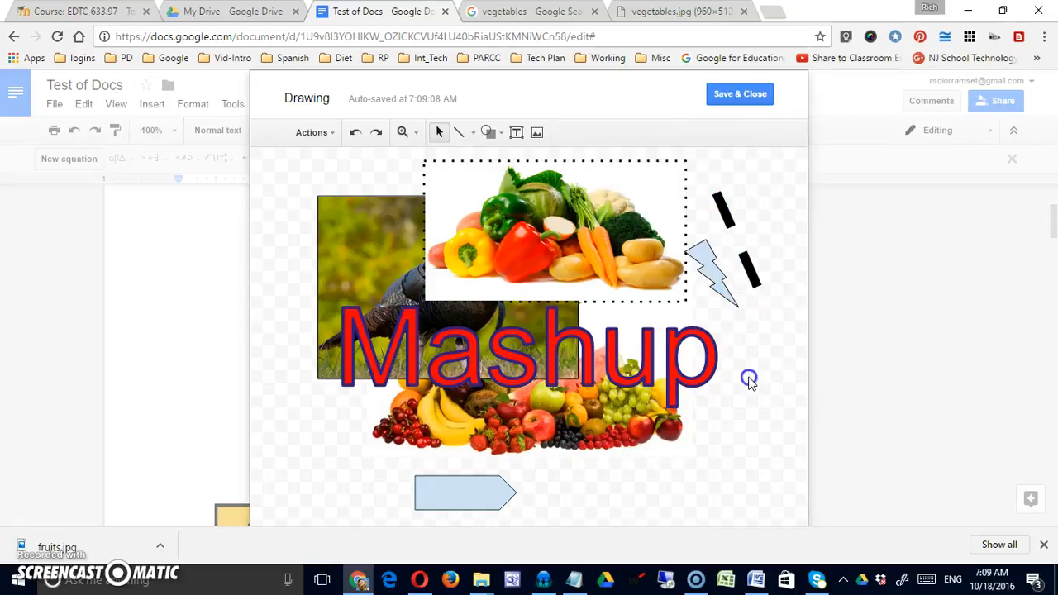
- Change the Mashup word art's outline to the long-dash style
click(521, 376)
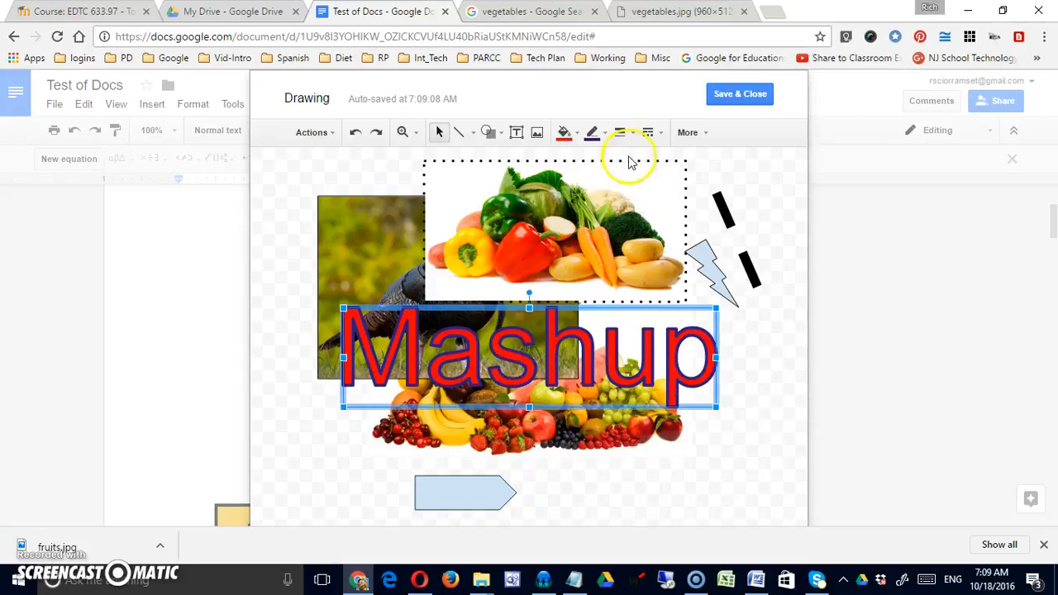
click(660, 135)
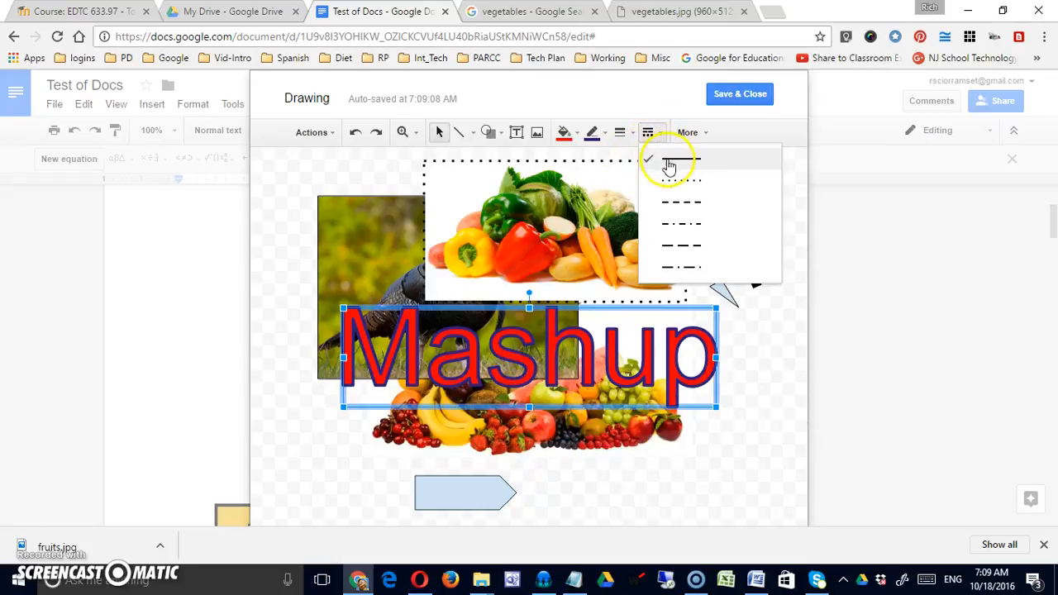
click(682, 244)
click(727, 471)
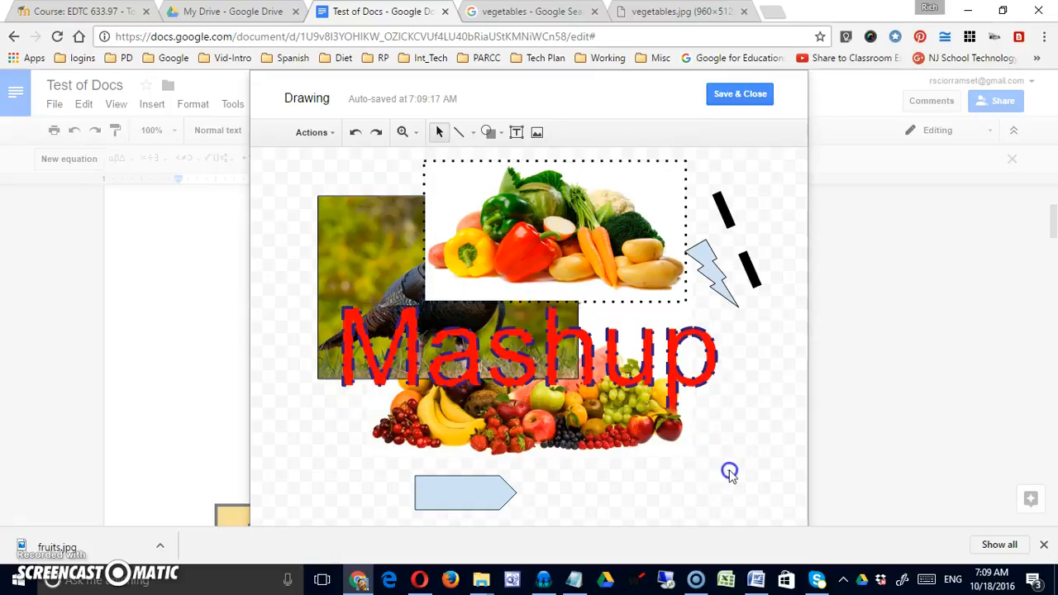
- Move the turkey picture below the vegetables picture, overlapping the right side of the fruit picture
click(577, 271)
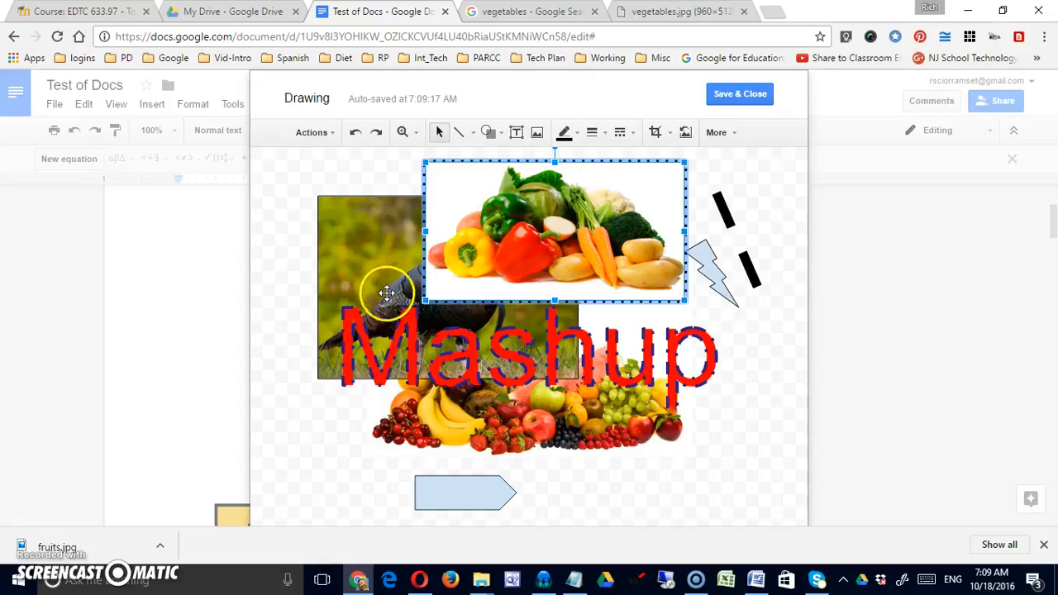
click(529, 429)
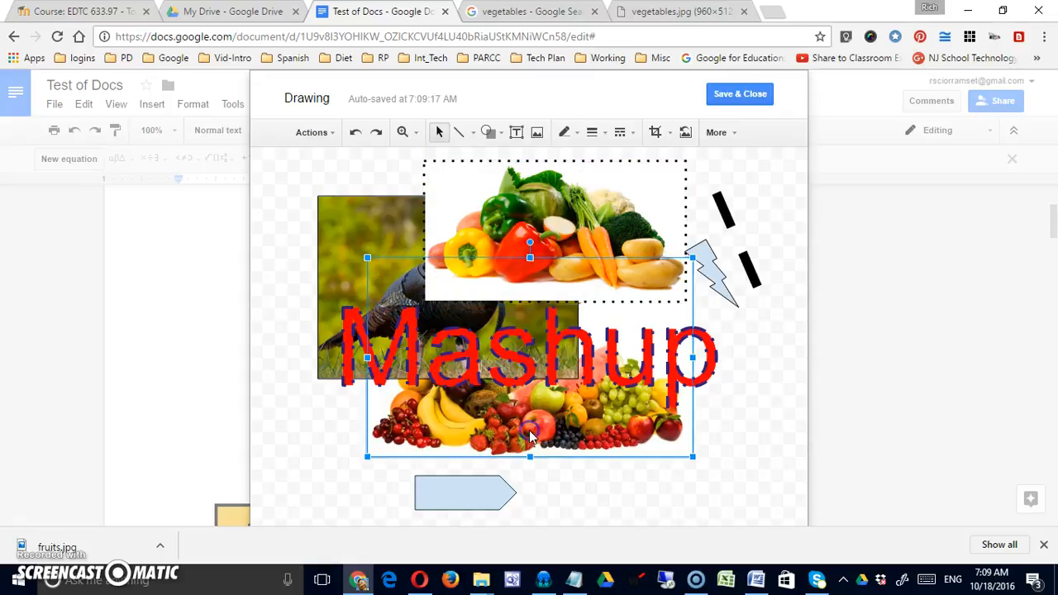
click(399, 239)
drag(375, 244, 567, 441)
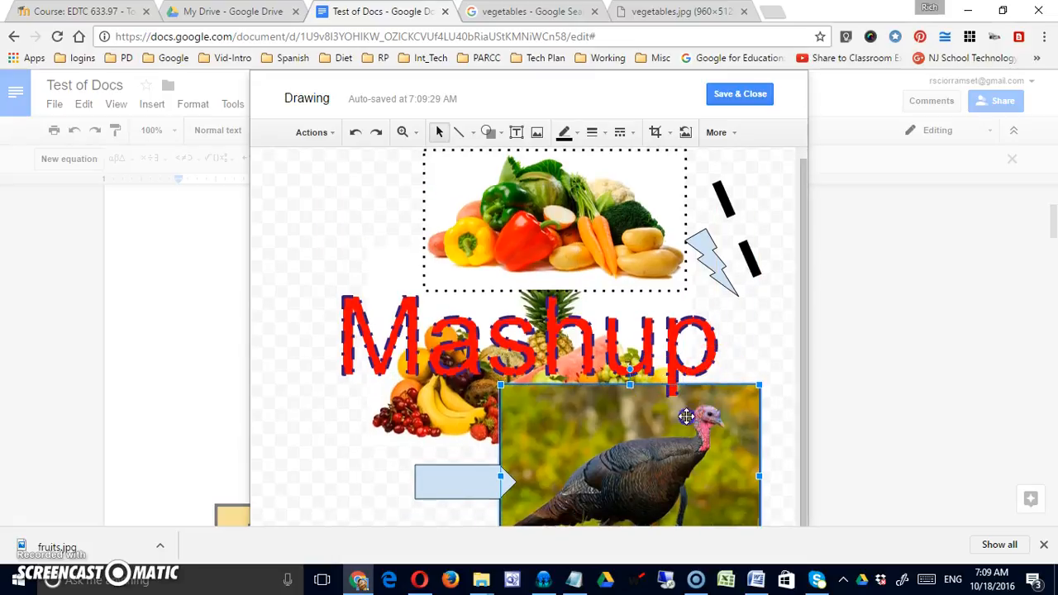
drag(687, 417, 690, 402)
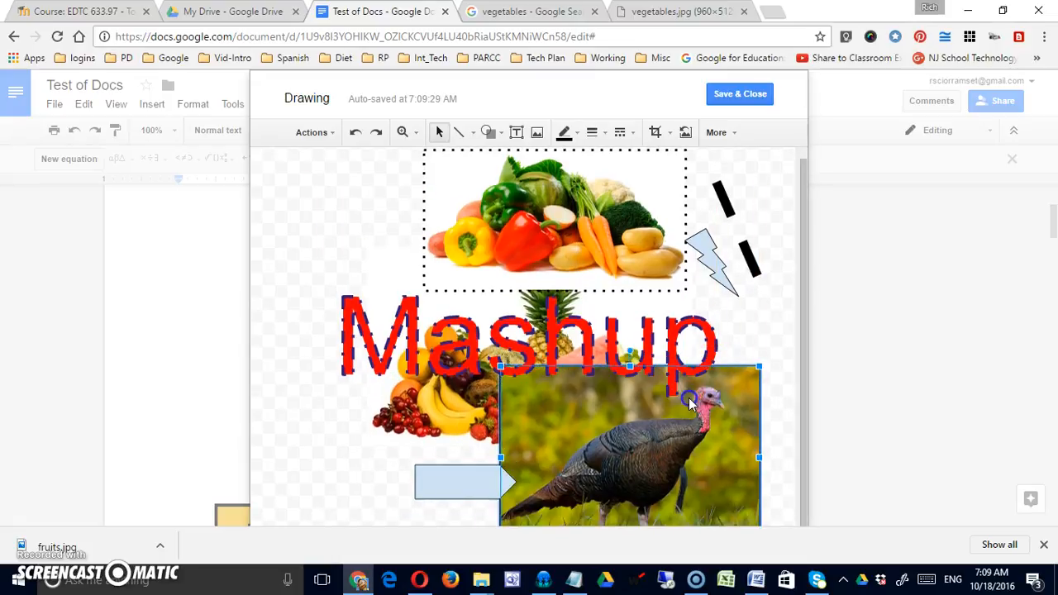
- Crop both sides of the turkey picture to a narrow vertical strip around the head and chest
click(655, 133)
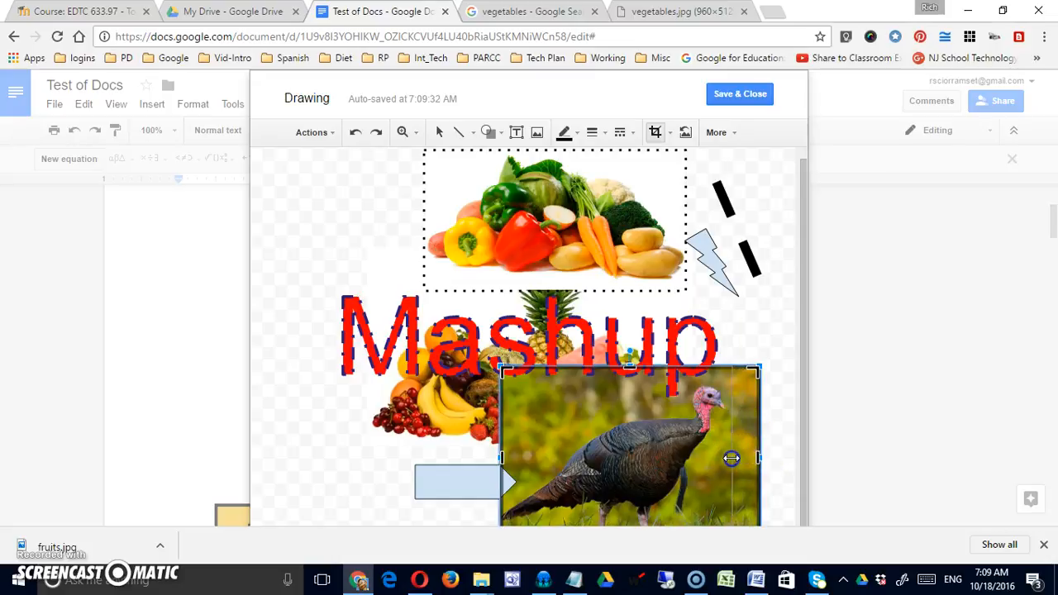
drag(731, 458, 730, 457)
drag(503, 456, 614, 424)
click(759, 338)
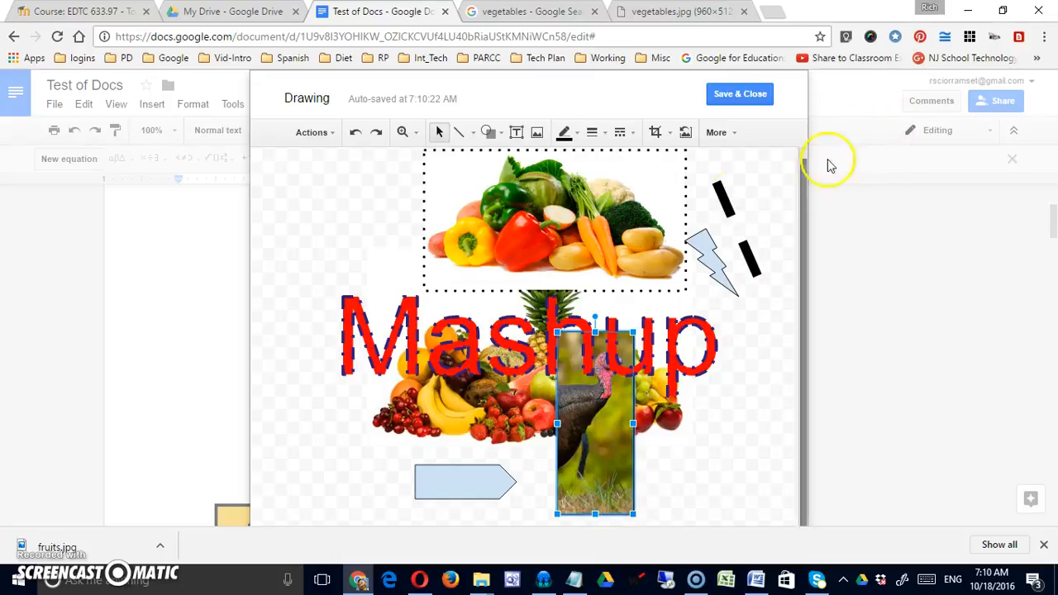
- Crop the turkey picture further from its lower and left edges so only the head and neck remain
click(655, 133)
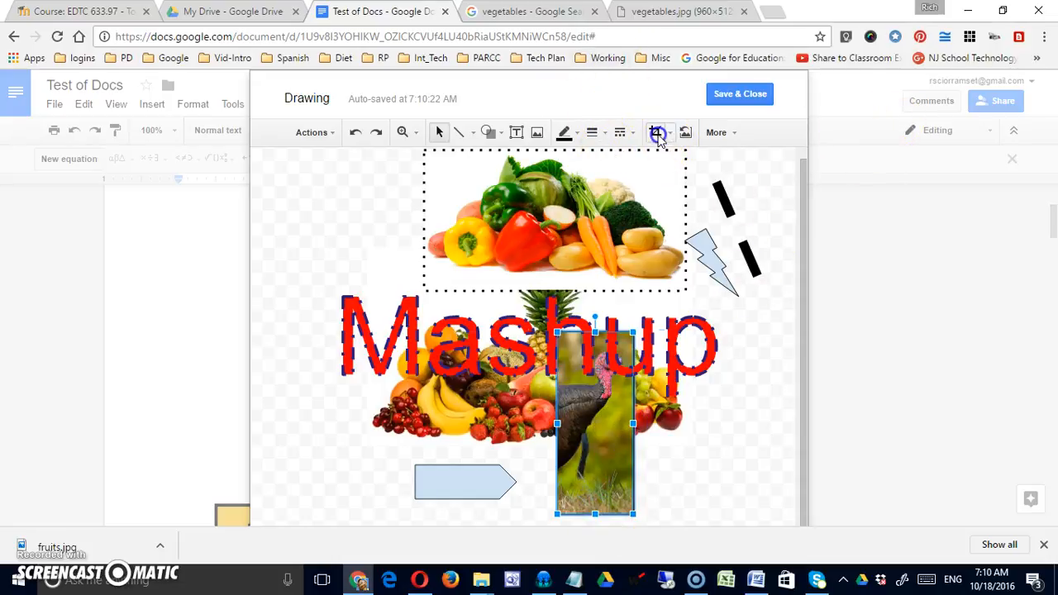
drag(592, 514, 595, 408)
click(619, 446)
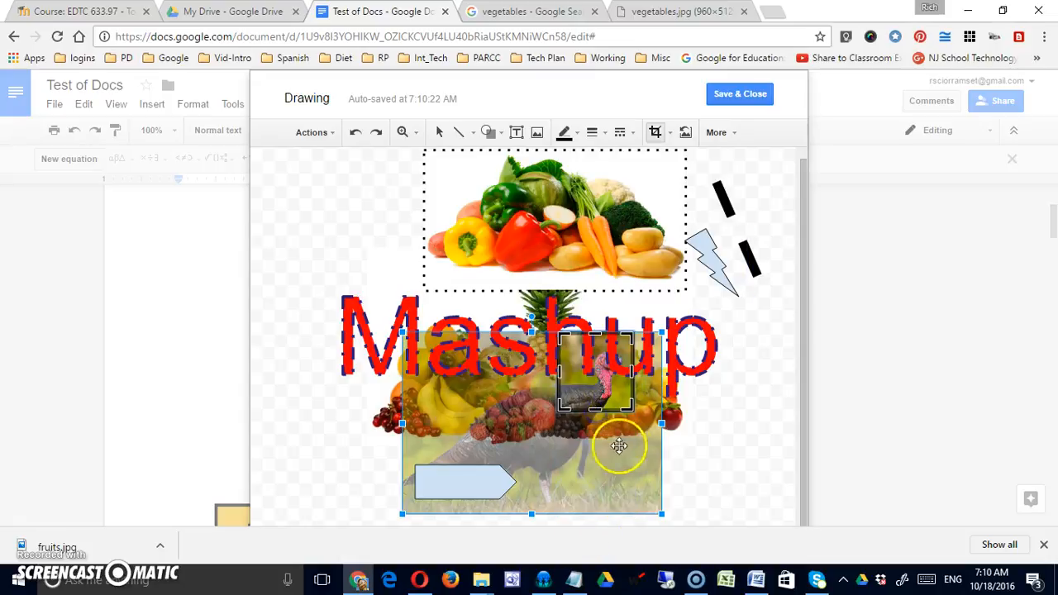
drag(560, 371, 603, 349)
click(705, 442)
- Enlarge the cropped turkey head and place it over the fruit picture's right side, just below the vegetables picture
drag(603, 402, 592, 482)
drag(622, 411, 703, 373)
- Try tilting the turkey picture counter-clockwise and undo the rotation
drag(639, 277, 608, 299)
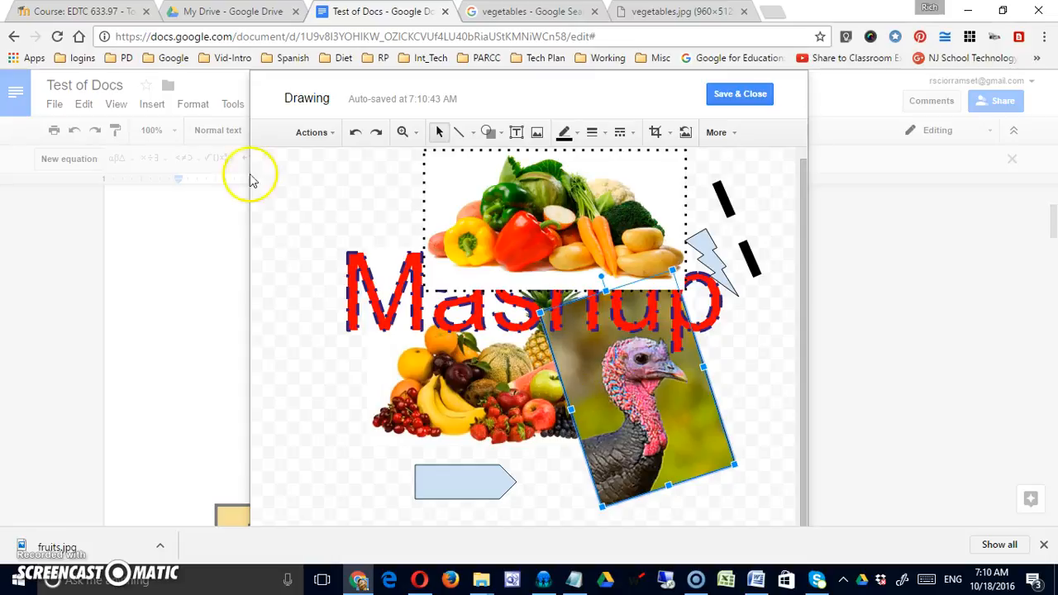
click(358, 134)
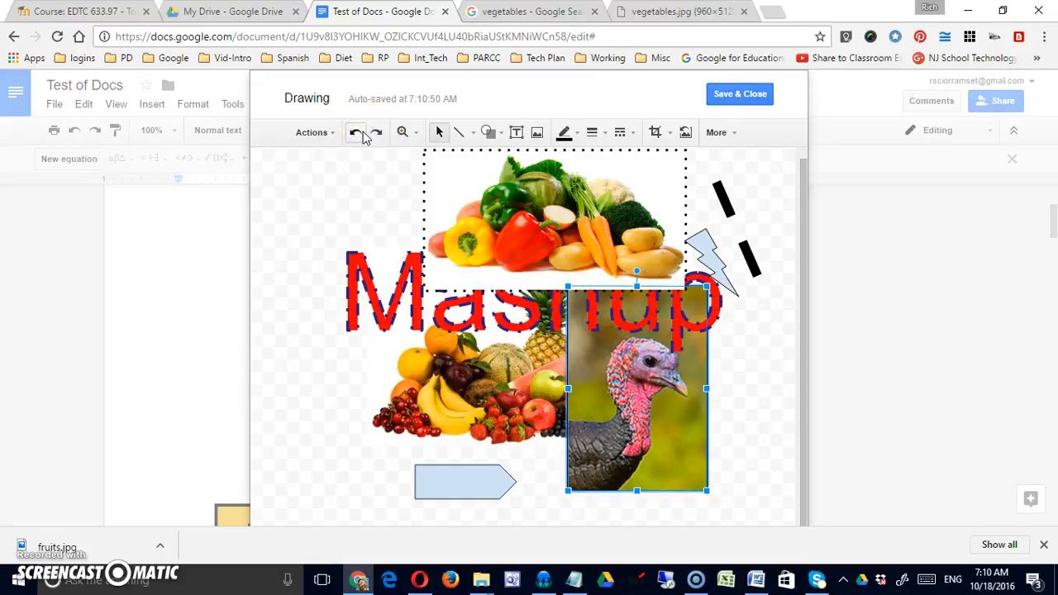
- Move the turkey picture down and to the right, below the Mashup text, and select the vegetables picture
drag(609, 332, 635, 396)
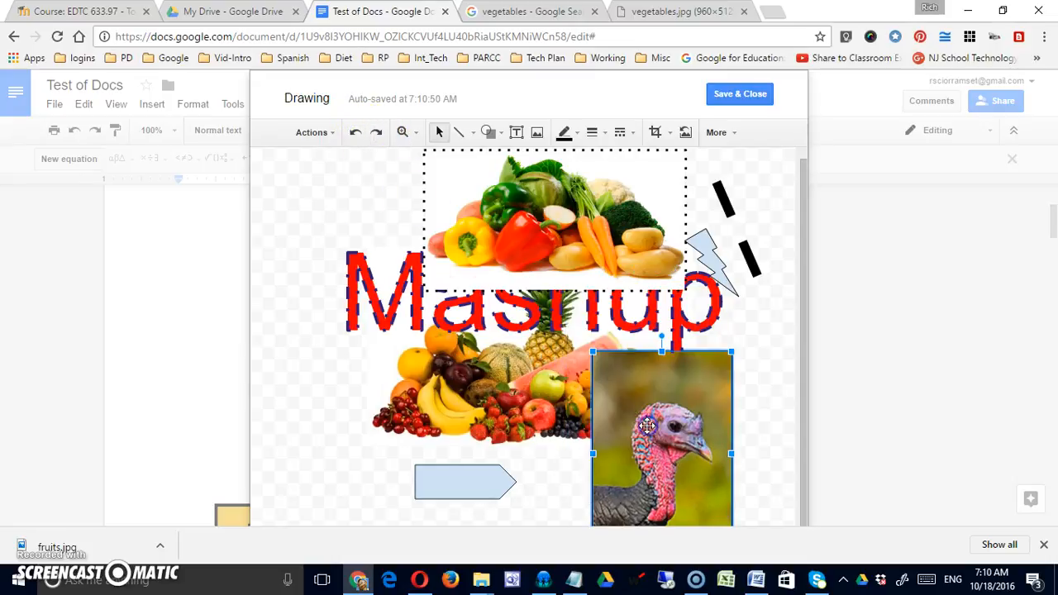
click(756, 256)
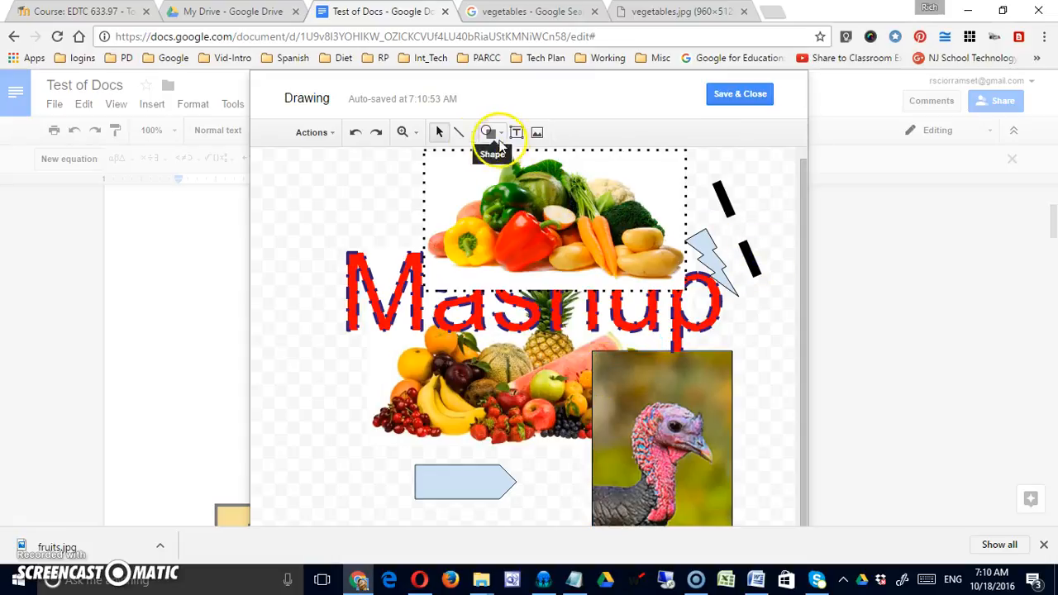
click(548, 249)
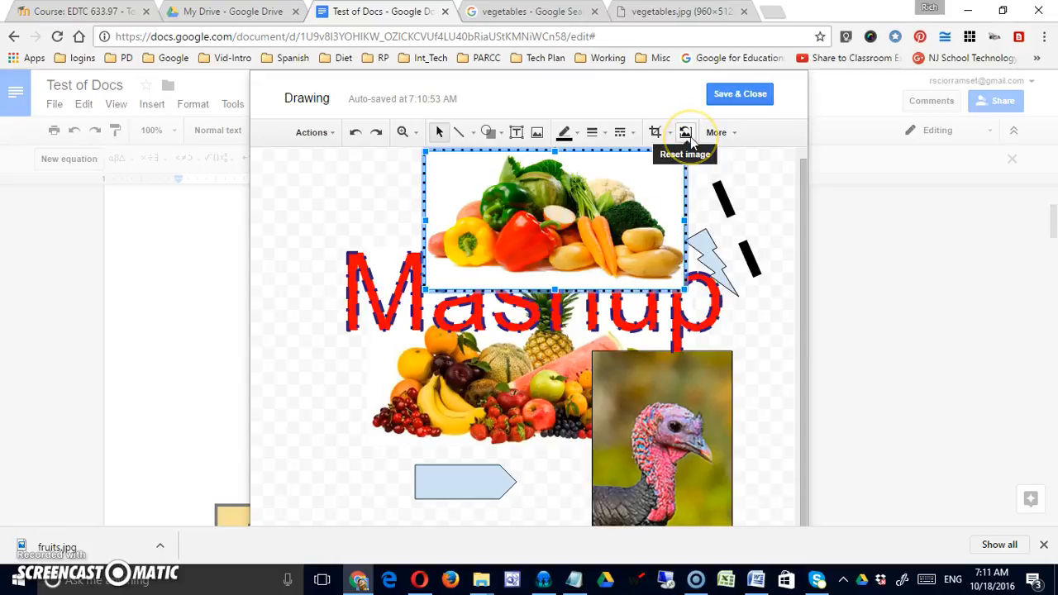
- Reset the cropped turkey picture to its original uncropped image
click(661, 389)
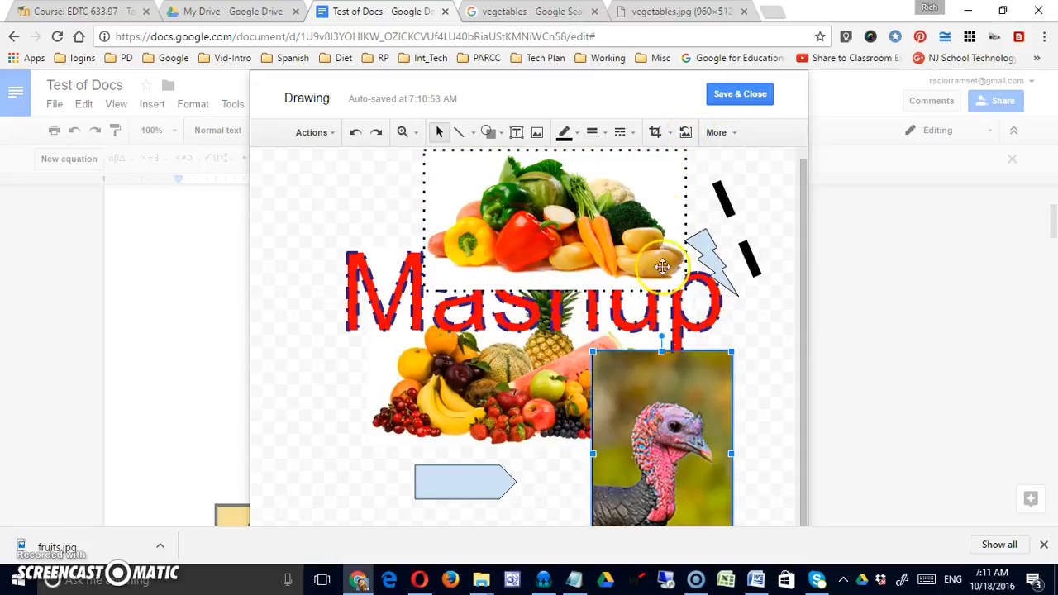
click(686, 134)
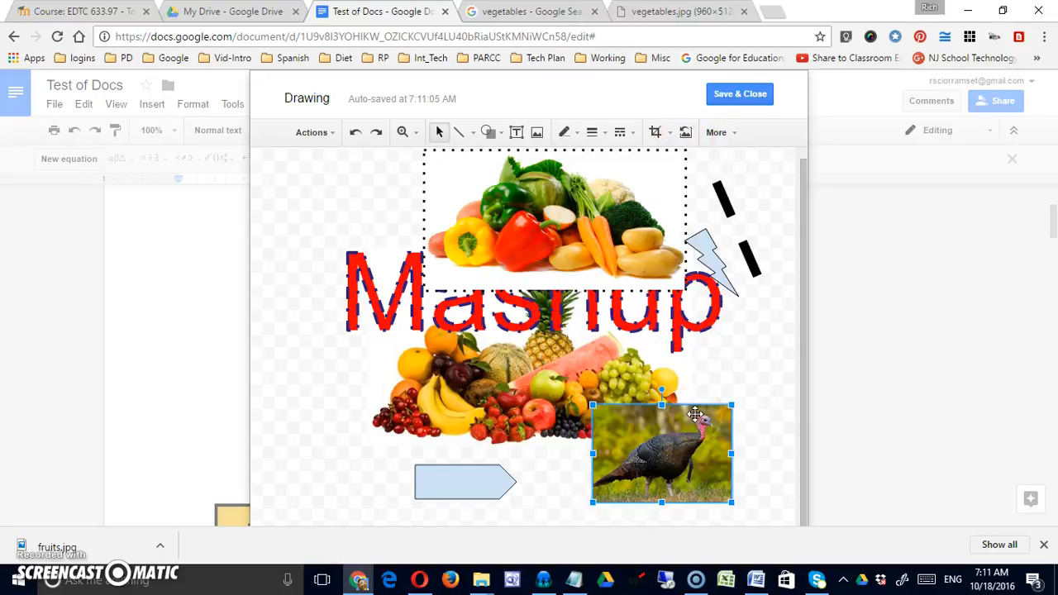
click(519, 264)
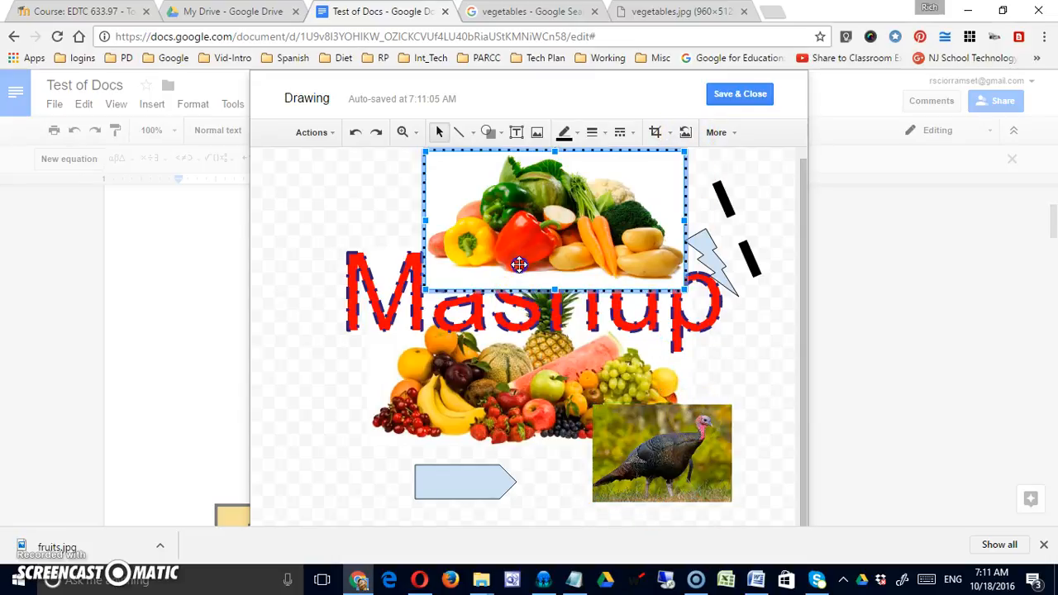
click(333, 141)
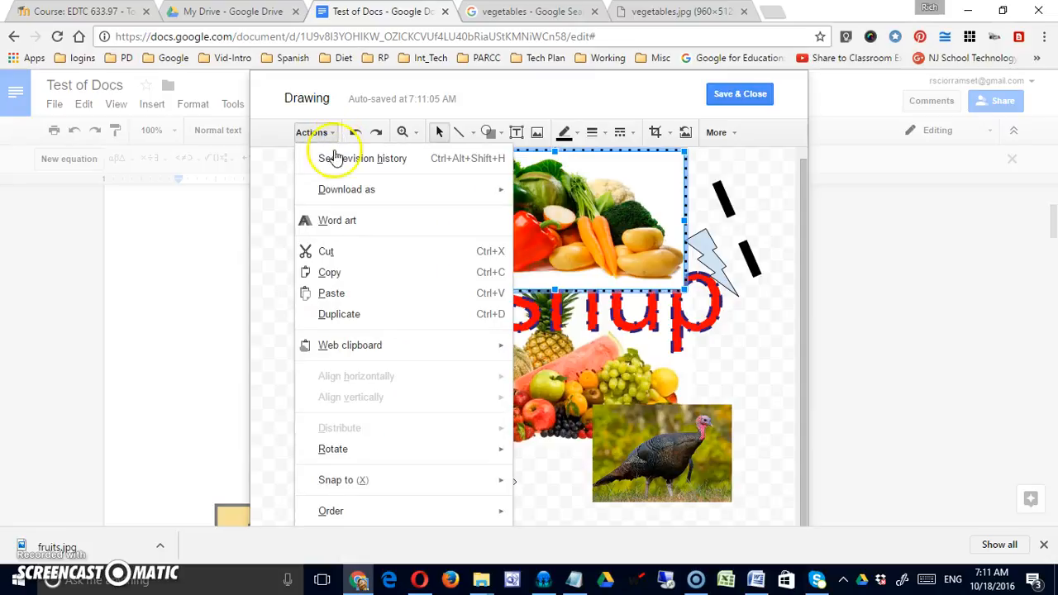
mouse_move(336, 198)
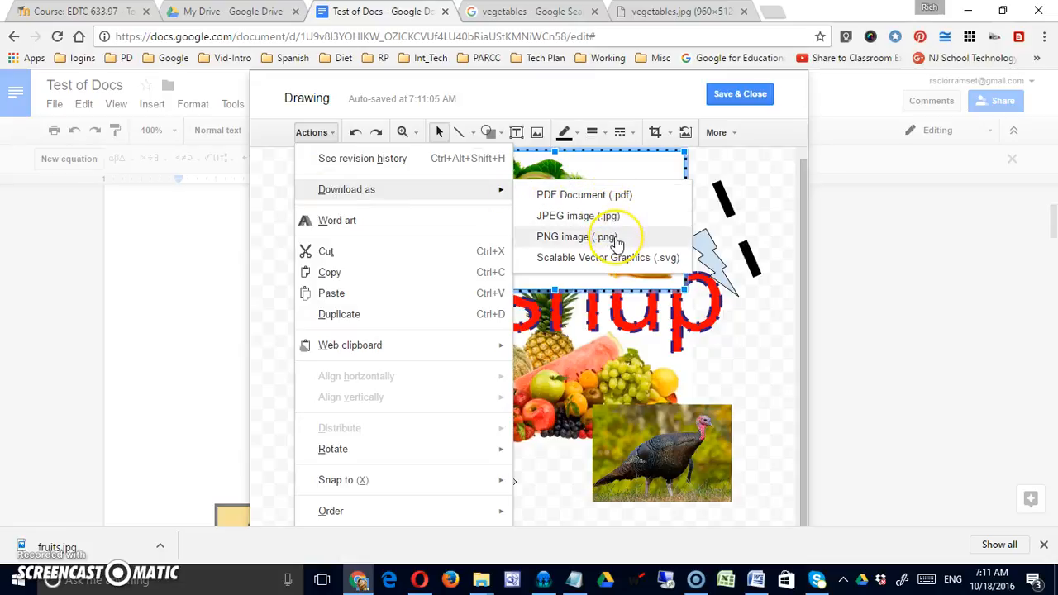
click(664, 264)
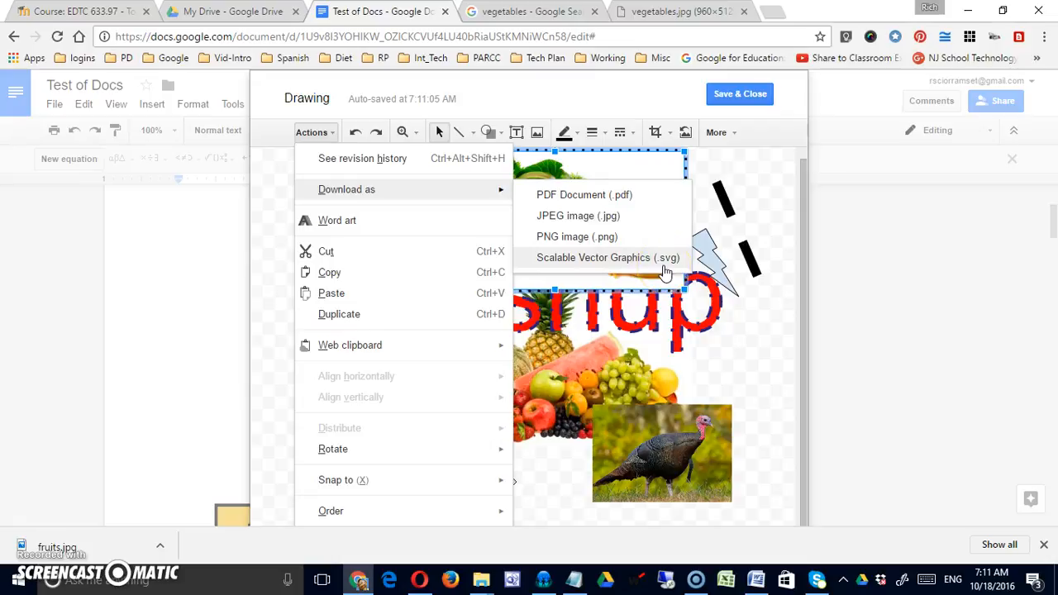
click(655, 262)
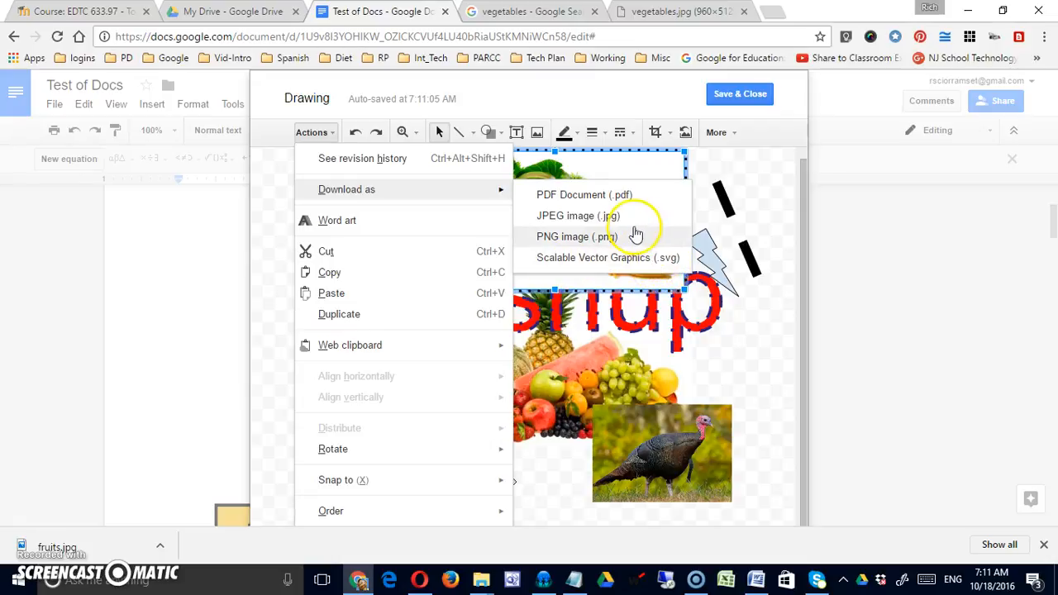
click(660, 271)
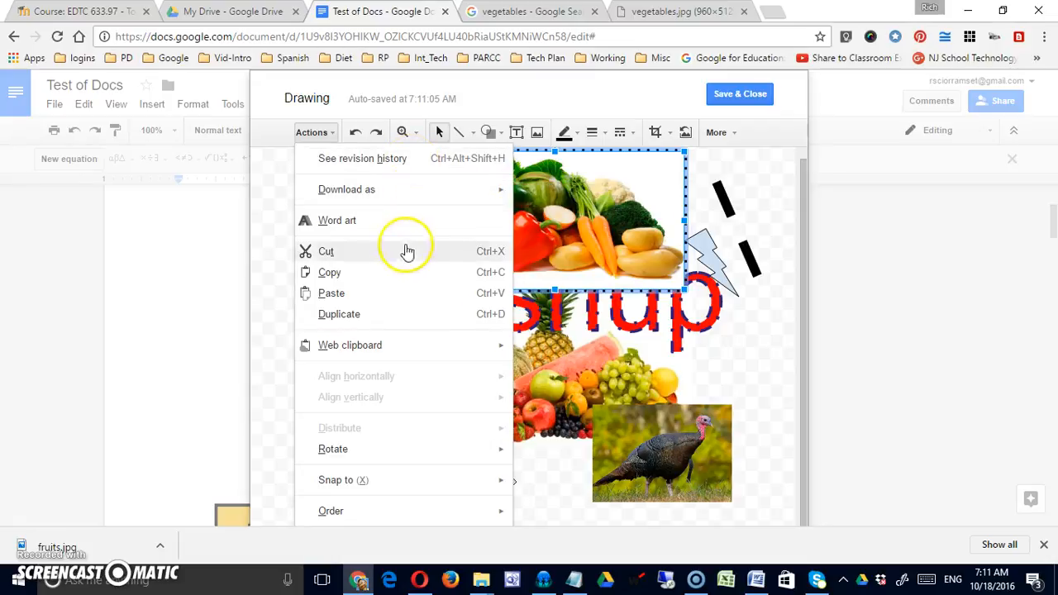
click(365, 308)
- Fill the pentagon arrow below the fruit picture with red and give it a thicker yellow outline
click(498, 482)
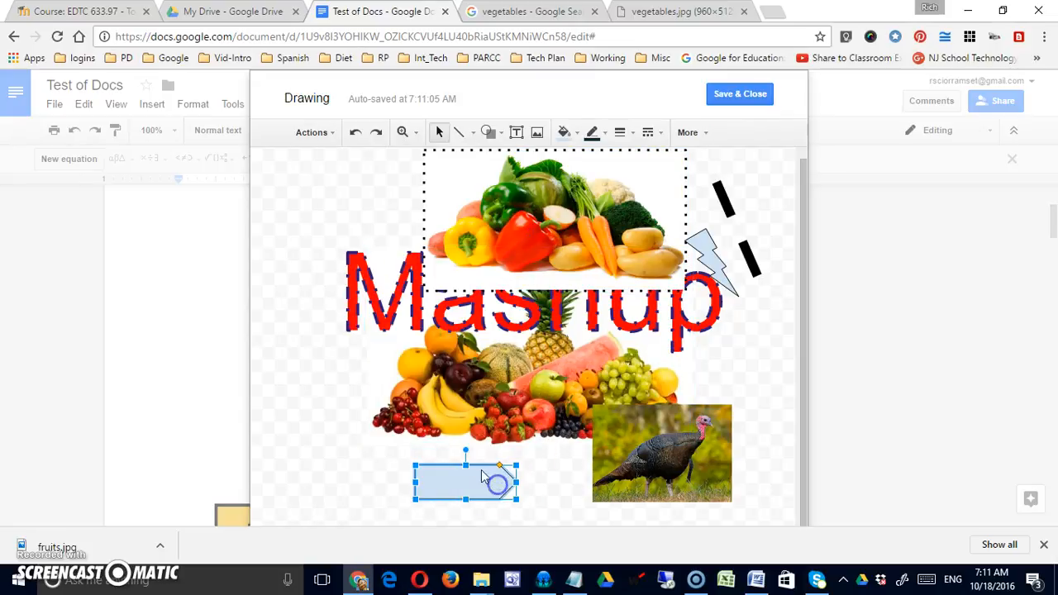
click(577, 133)
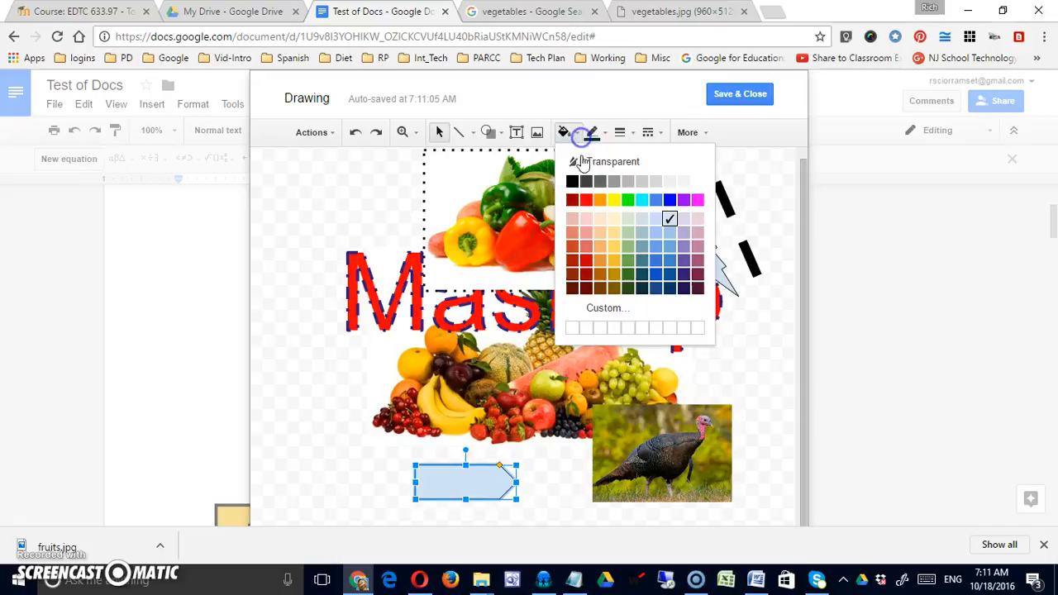
click(585, 200)
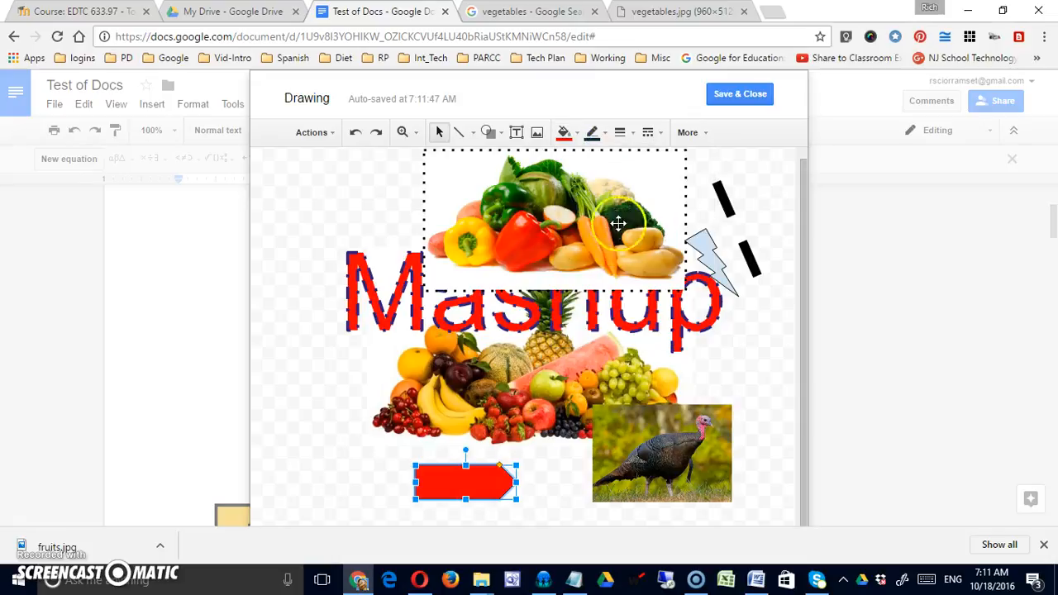
click(624, 134)
click(642, 221)
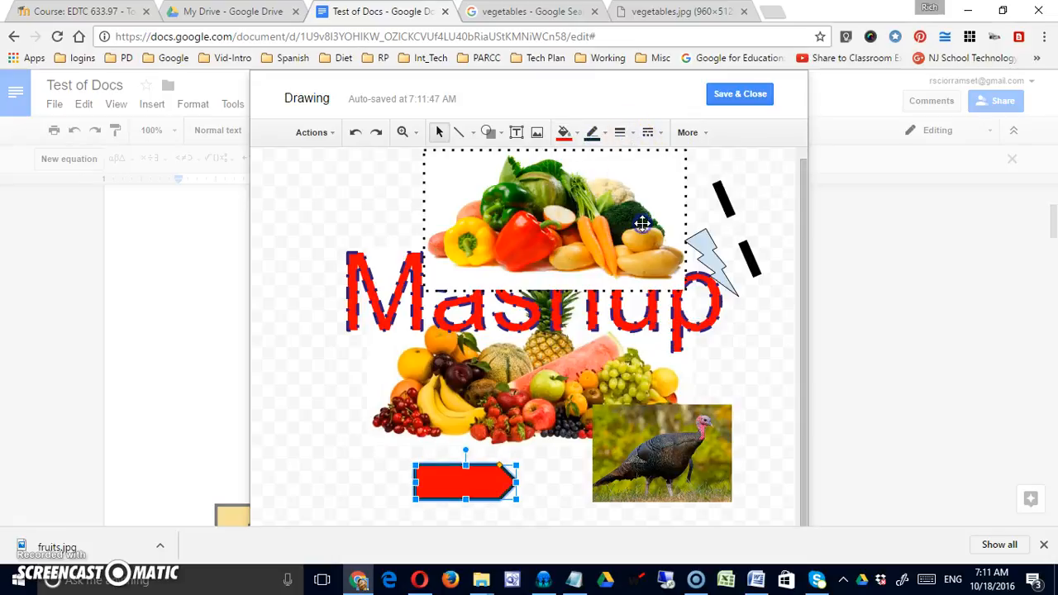
click(595, 137)
click(640, 207)
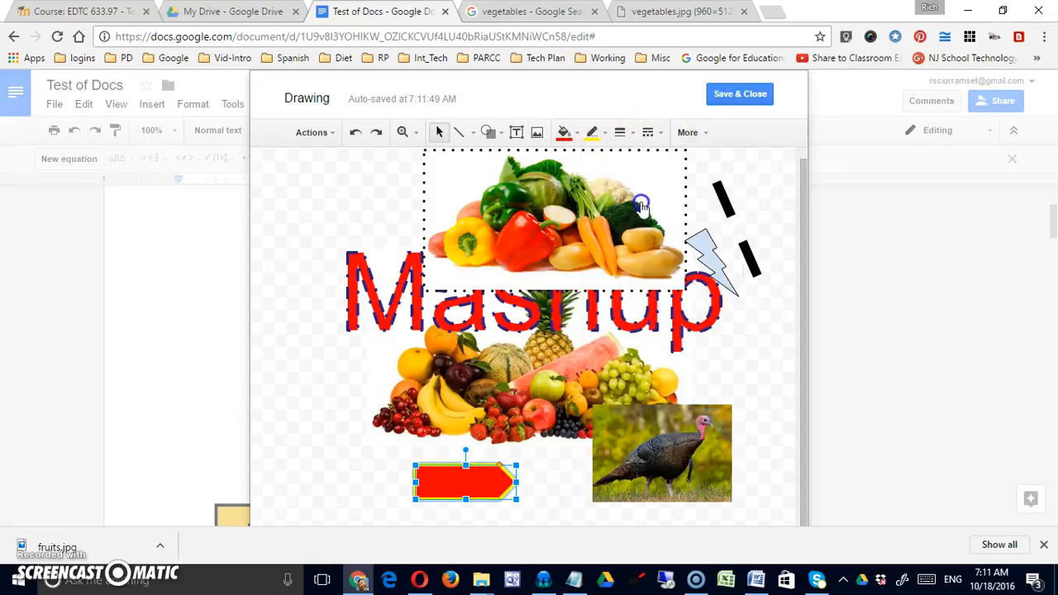
drag(511, 480, 508, 484)
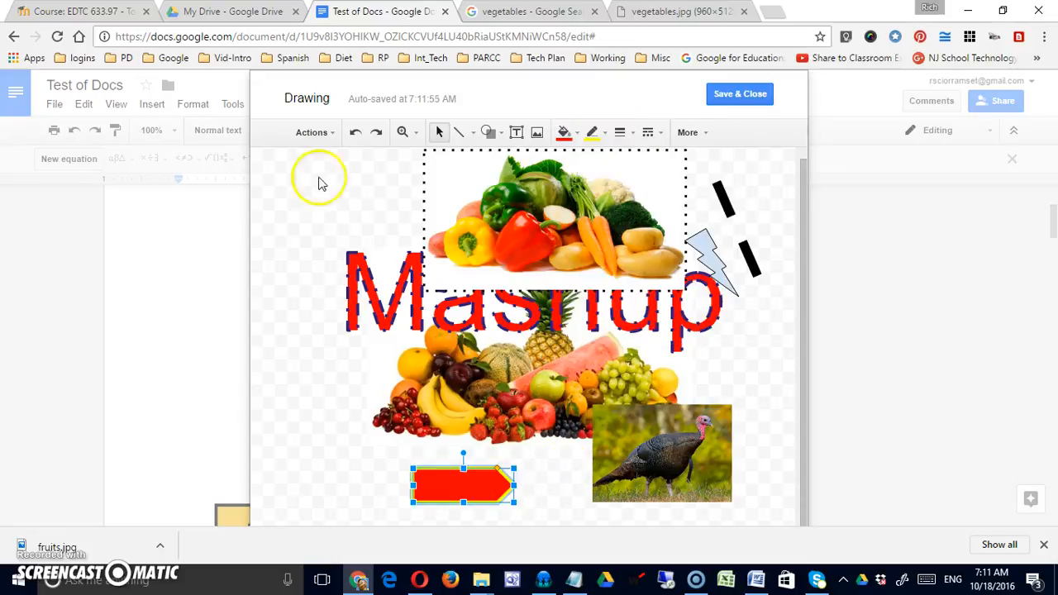
- Duplicate the red arrow and place the copy over the left edge of the fruit picture
click(310, 133)
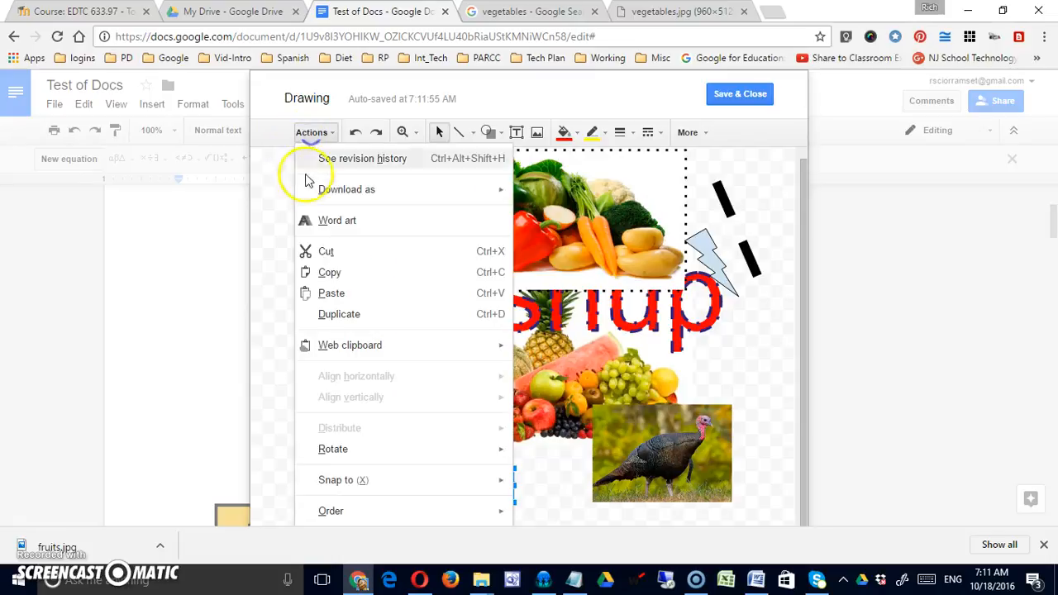
click(363, 299)
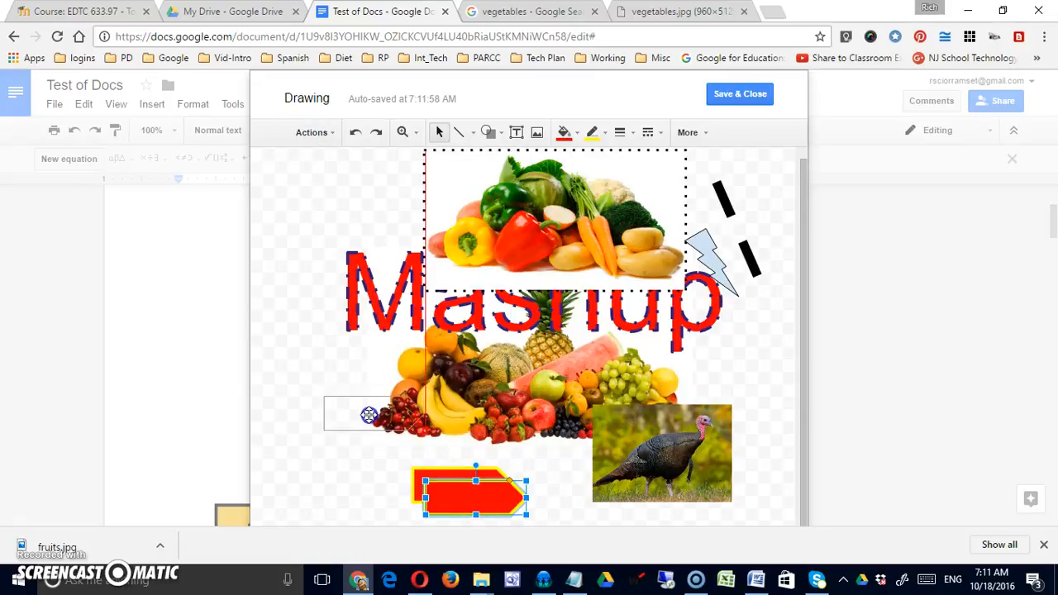
drag(368, 415, 369, 415)
click(530, 487)
- Rotate the copied arrow clockwise until it points downward with a slight tilt to the right
click(400, 410)
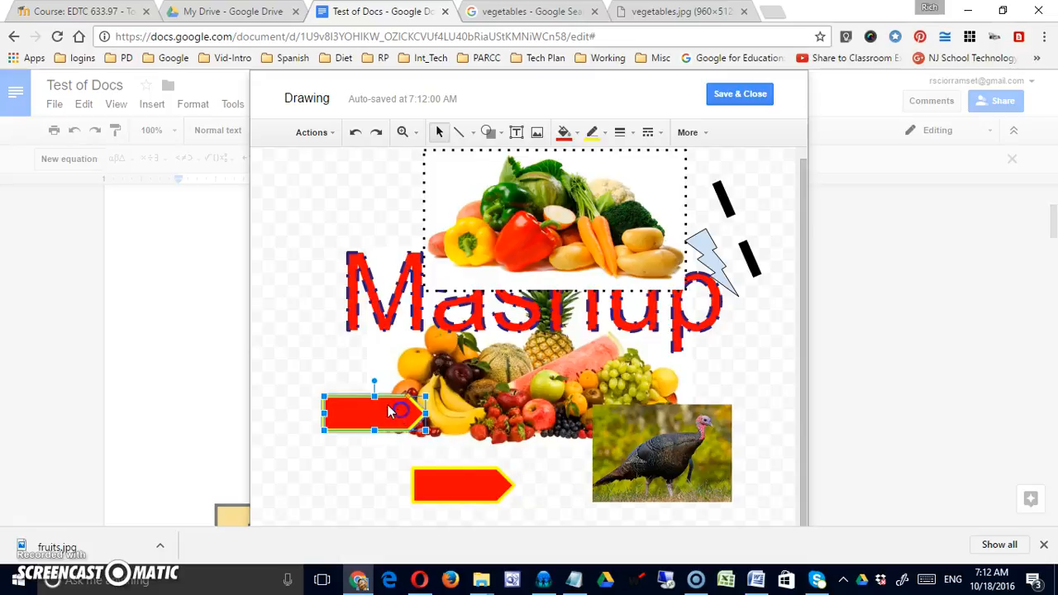
drag(373, 380, 405, 404)
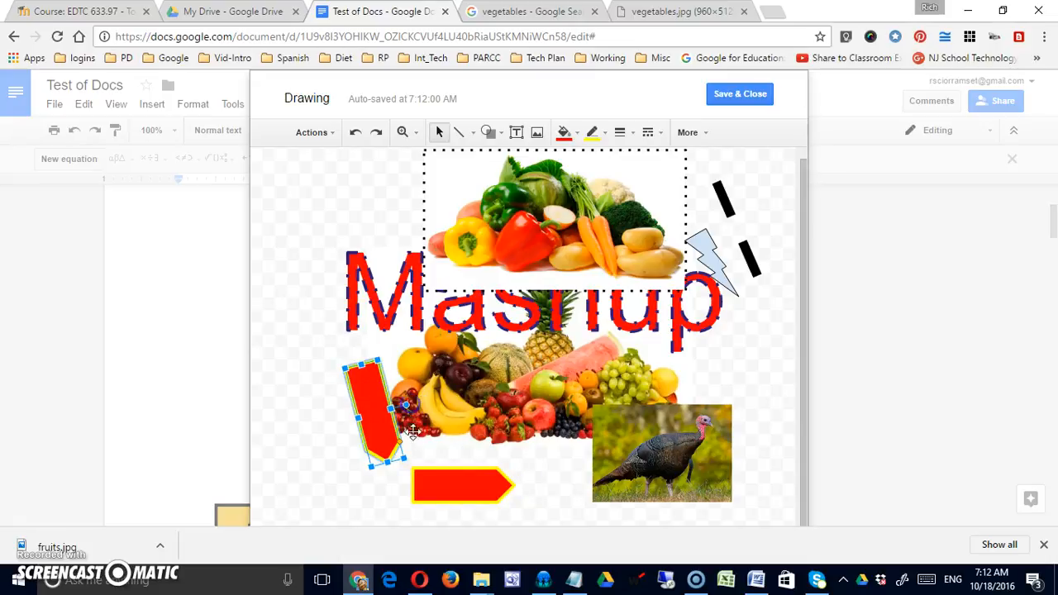
click(344, 252)
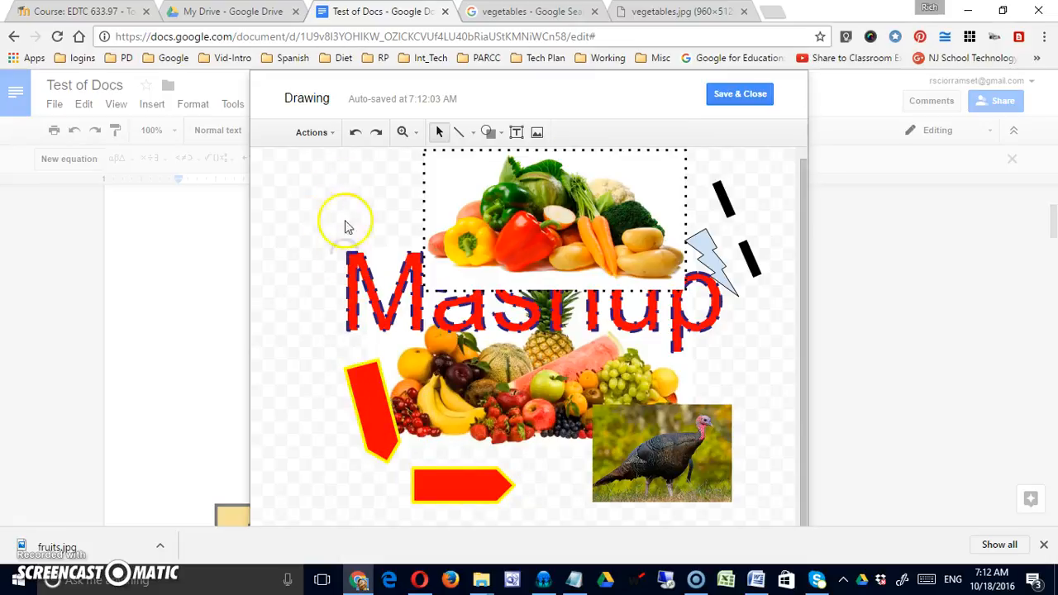
- Try inserting the LANGUAGES text from the web clipboard into the rotated arrow and undo the insertion
click(366, 415)
click(327, 133)
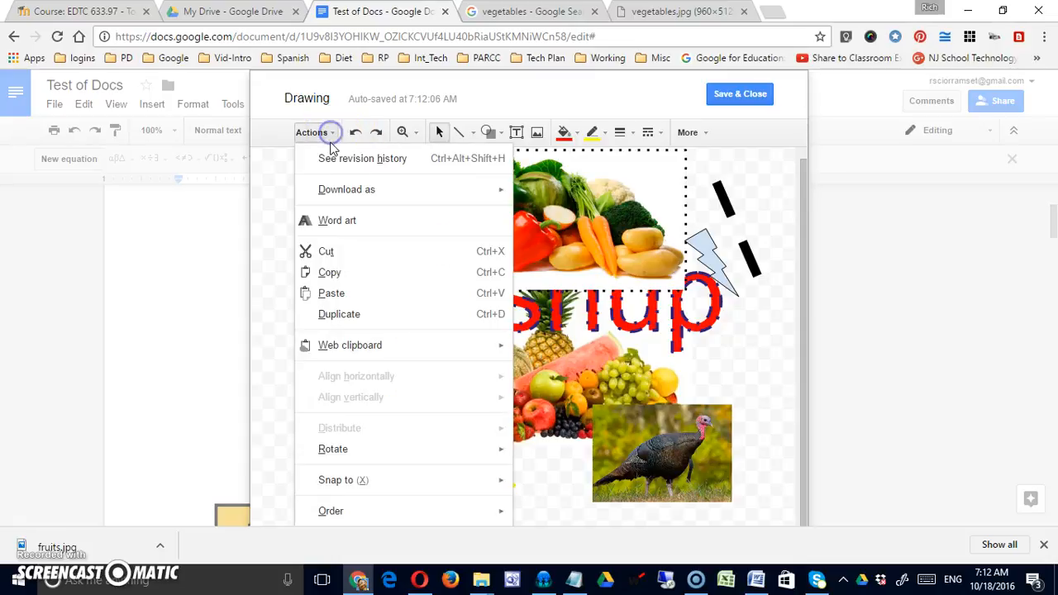
mouse_move(392, 351)
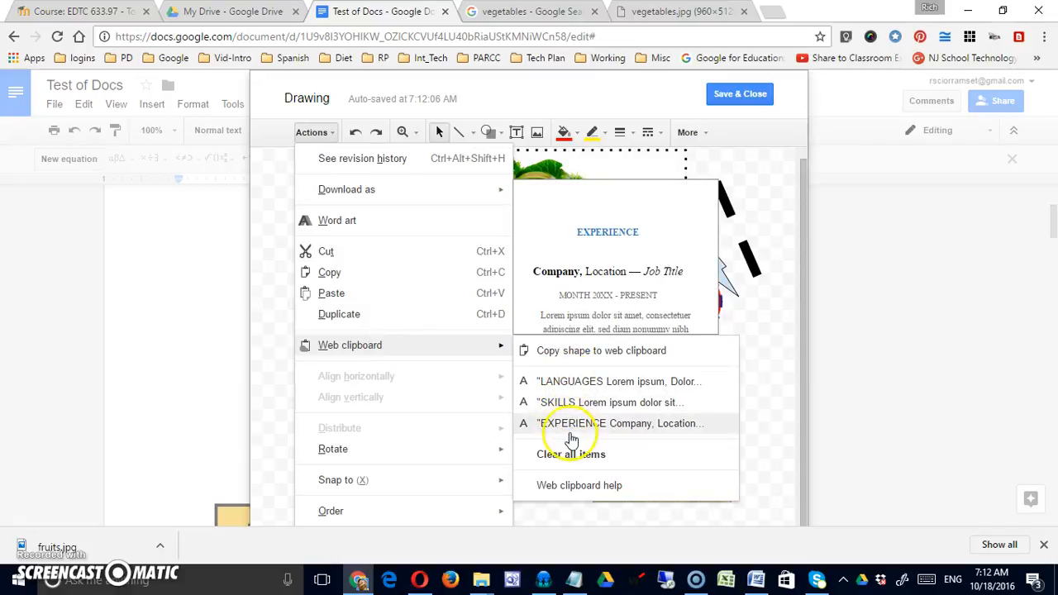
click(570, 380)
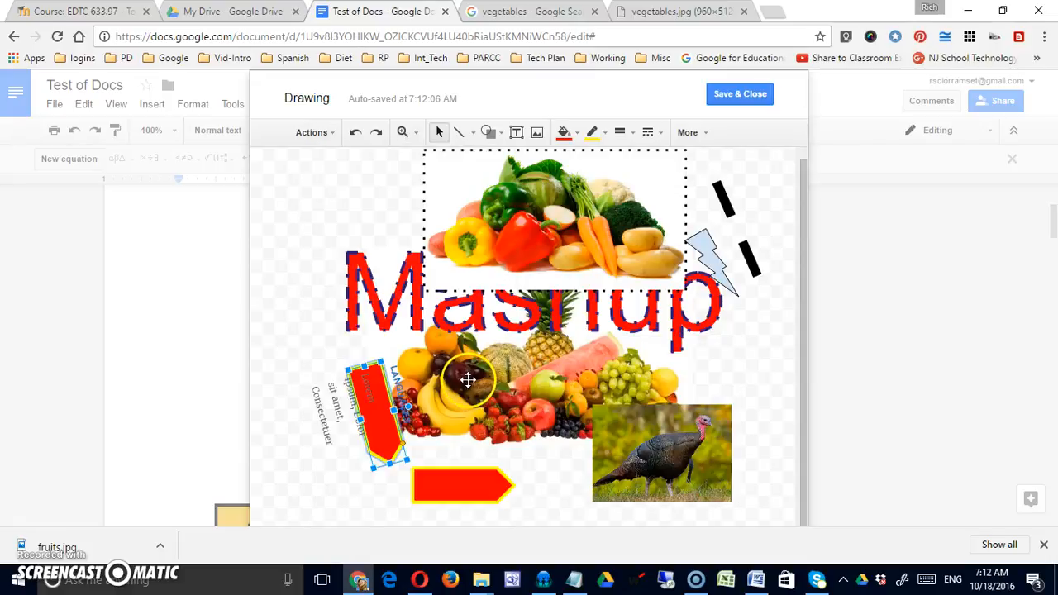
drag(343, 422, 338, 352)
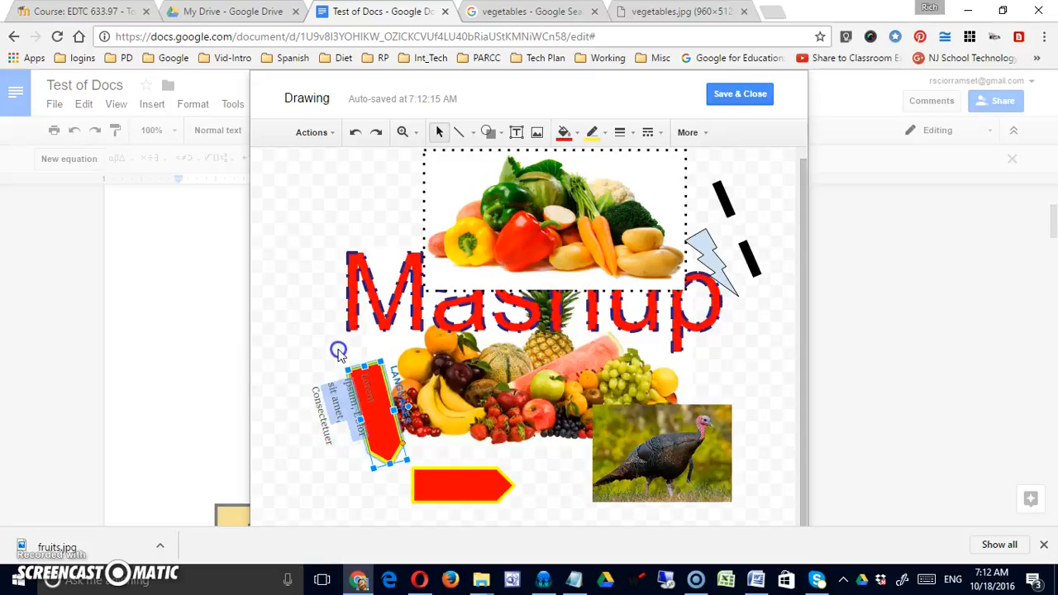
click(424, 436)
click(336, 418)
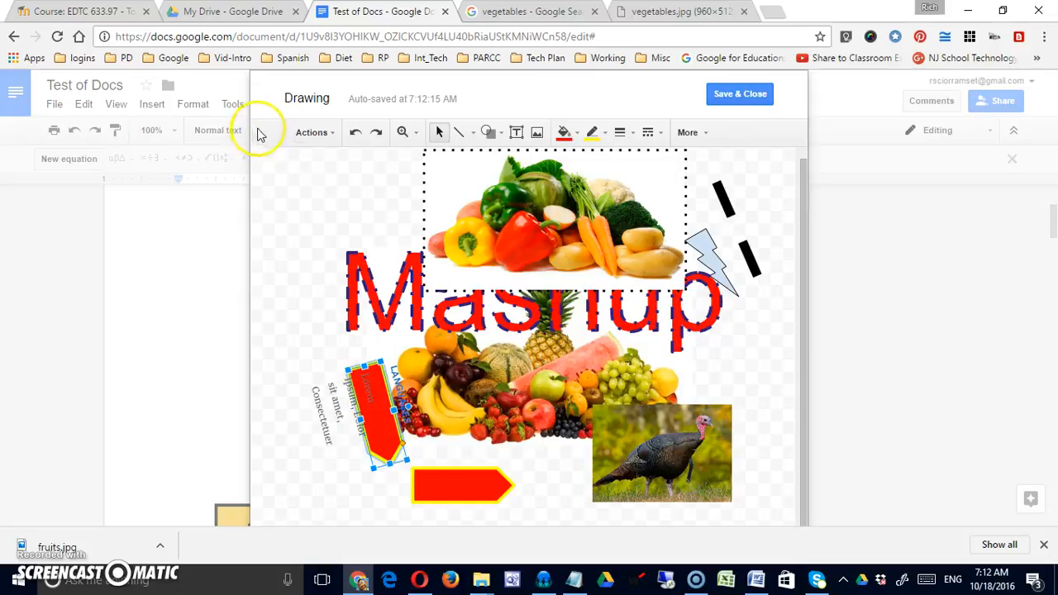
click(354, 135)
click(323, 229)
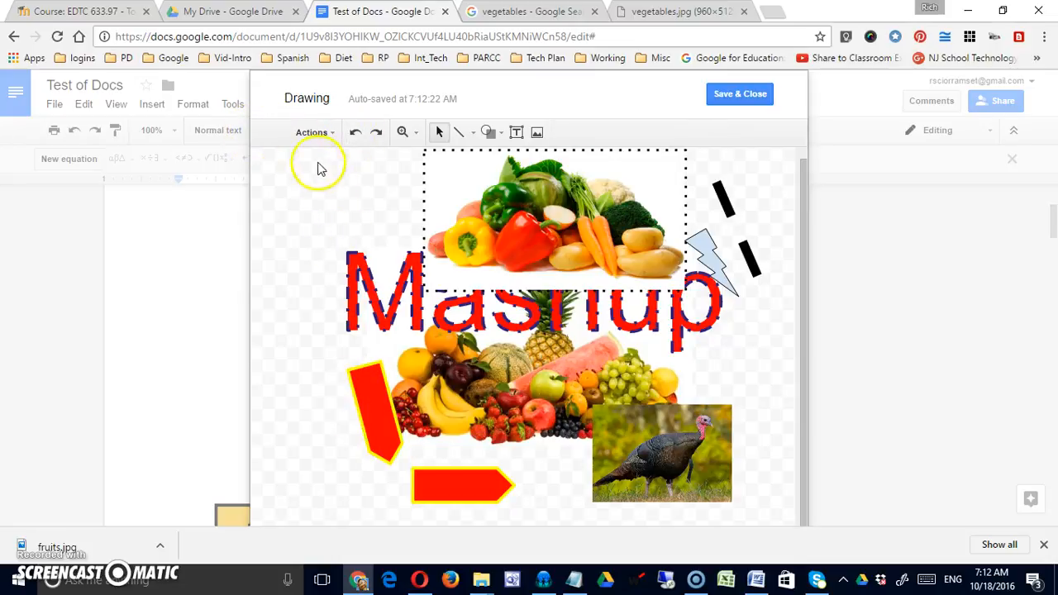
- Insert the LANGUAGES text from the web clipboard into the drawing and place it to the left of the vegetables picture
click(329, 133)
click(351, 351)
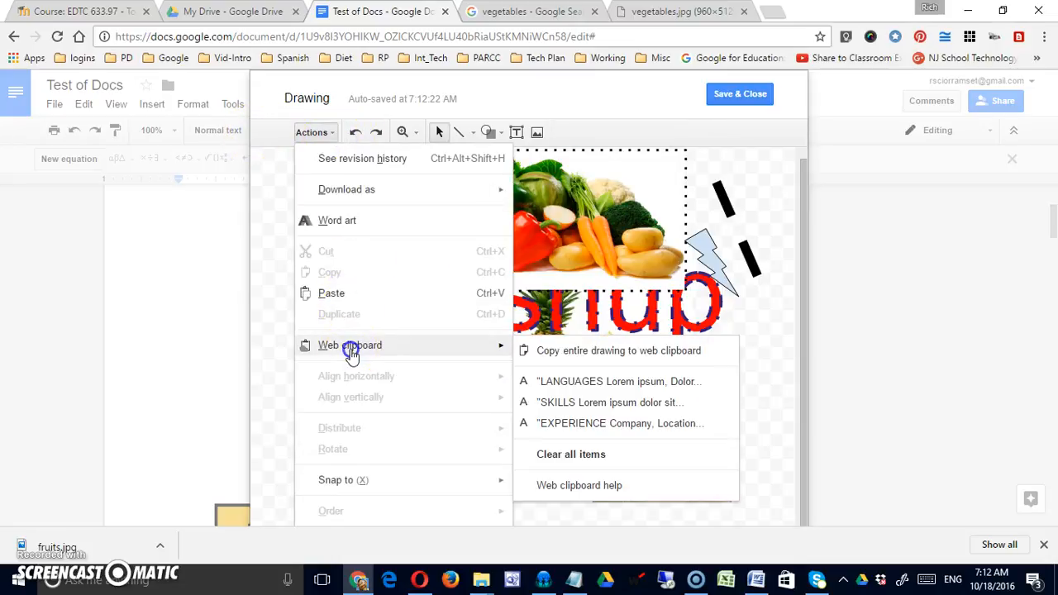
click(556, 383)
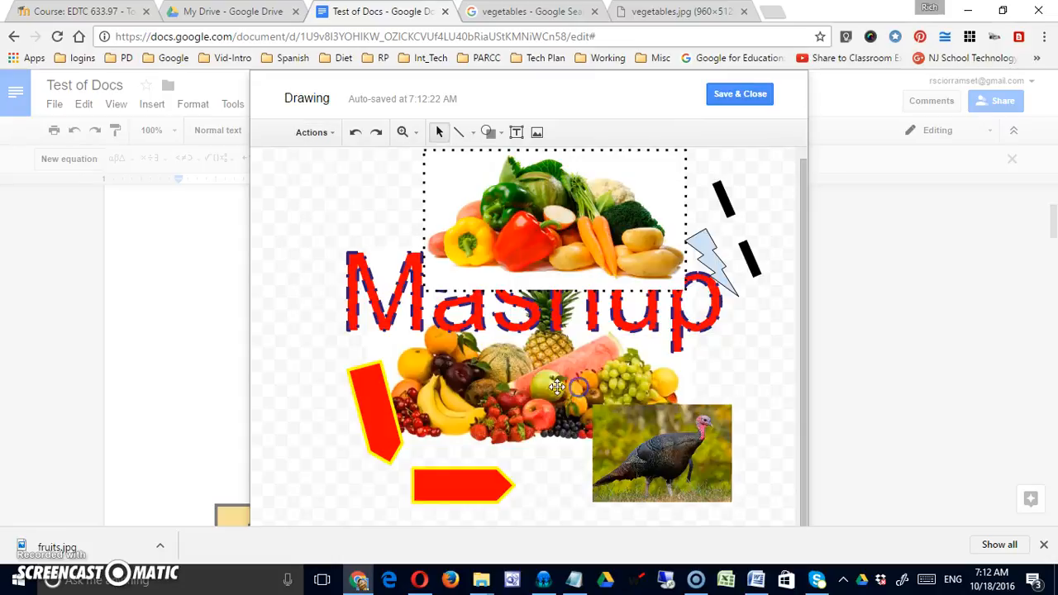
drag(496, 391, 405, 228)
click(360, 329)
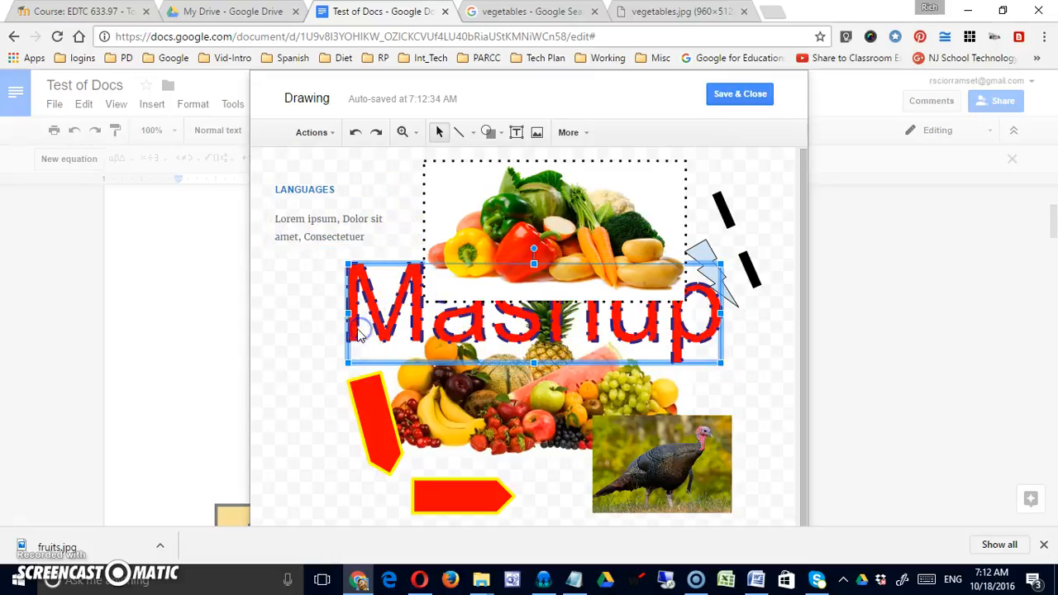
click(330, 133)
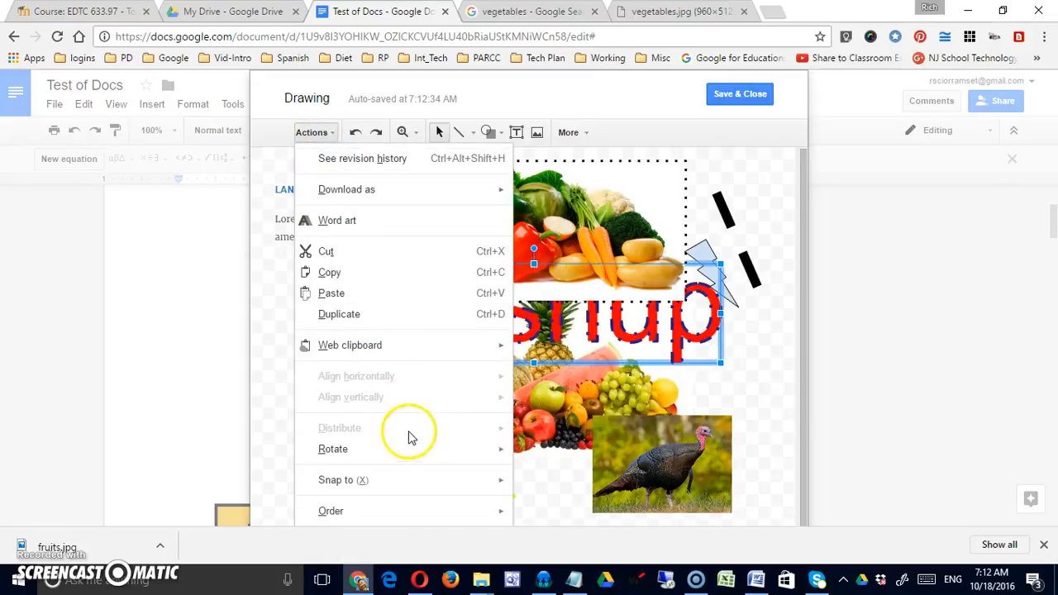
mouse_move(412, 453)
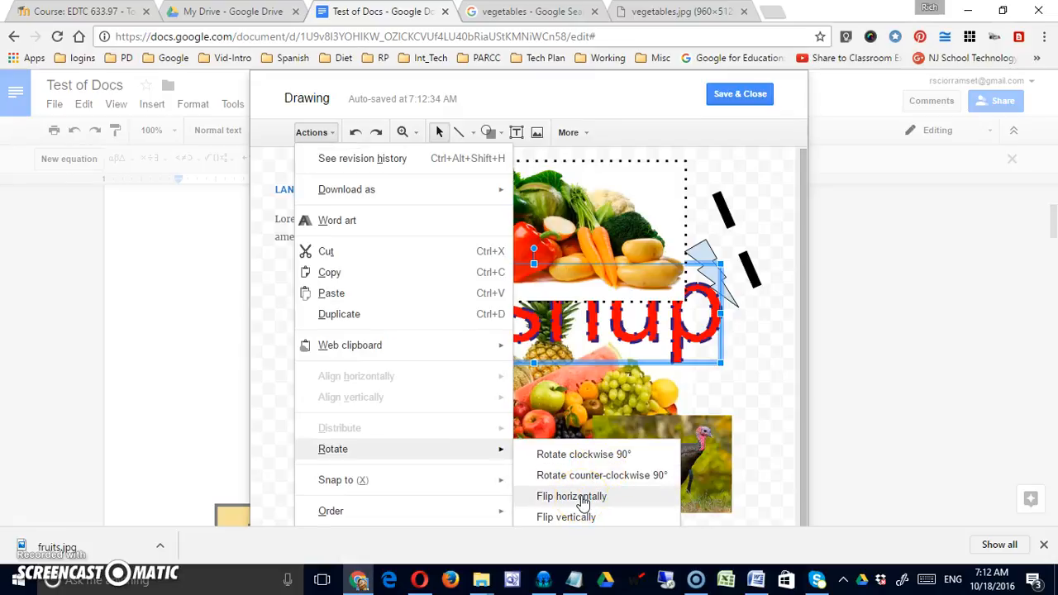
click(748, 409)
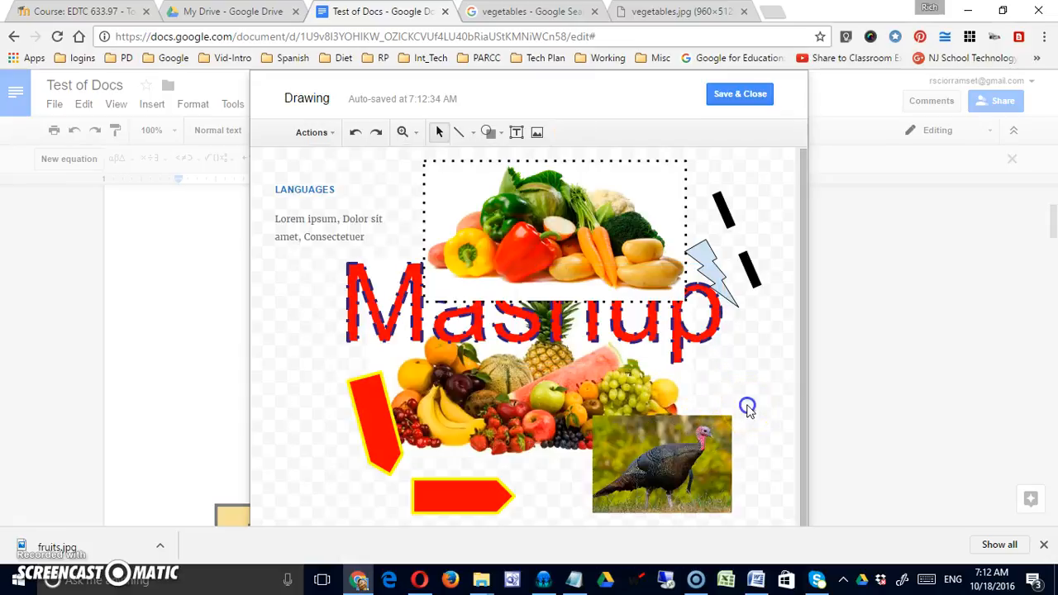
- Turn on snapping to the grid and move the Mashup word art left, just under the LANGUAGES text
click(335, 219)
click(315, 132)
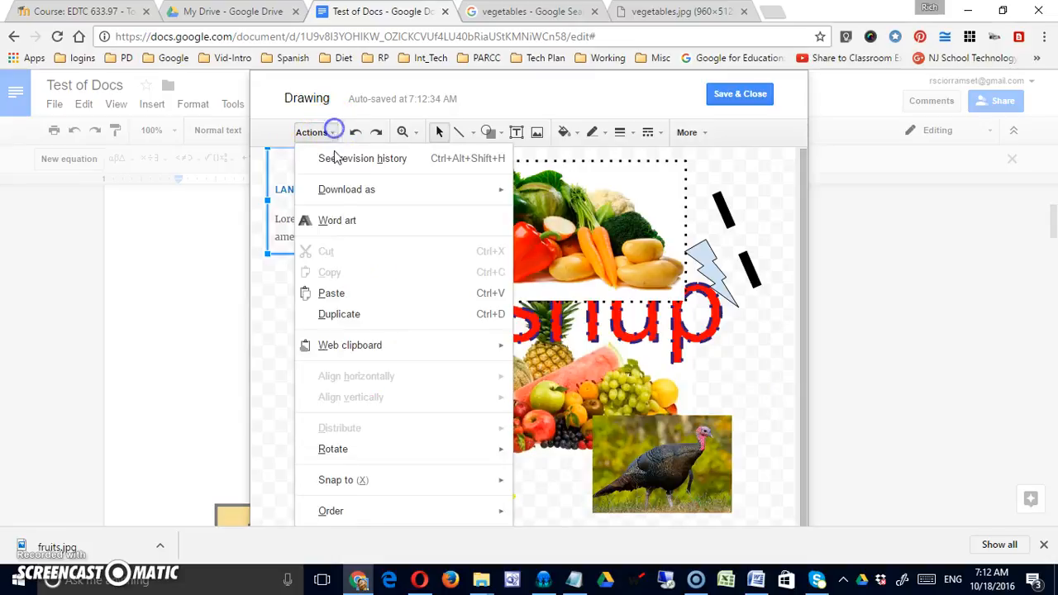
mouse_move(438, 486)
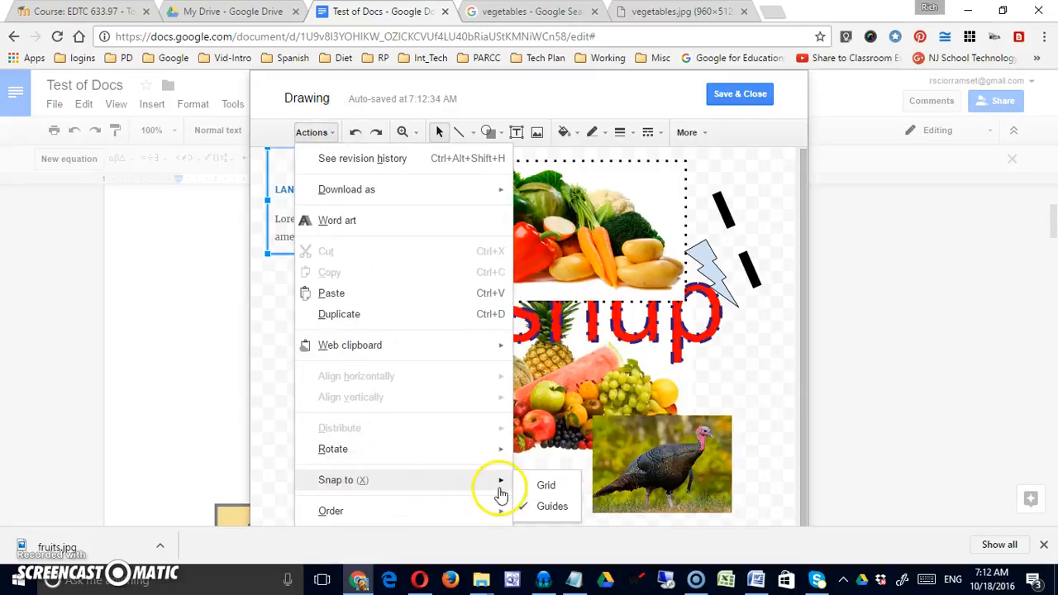
click(537, 487)
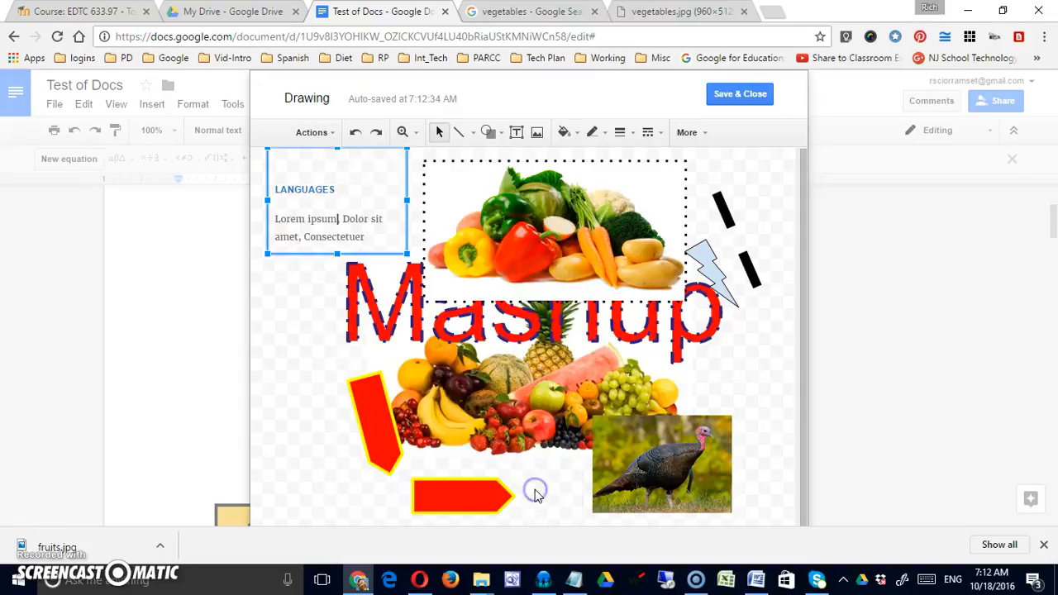
drag(370, 321, 306, 310)
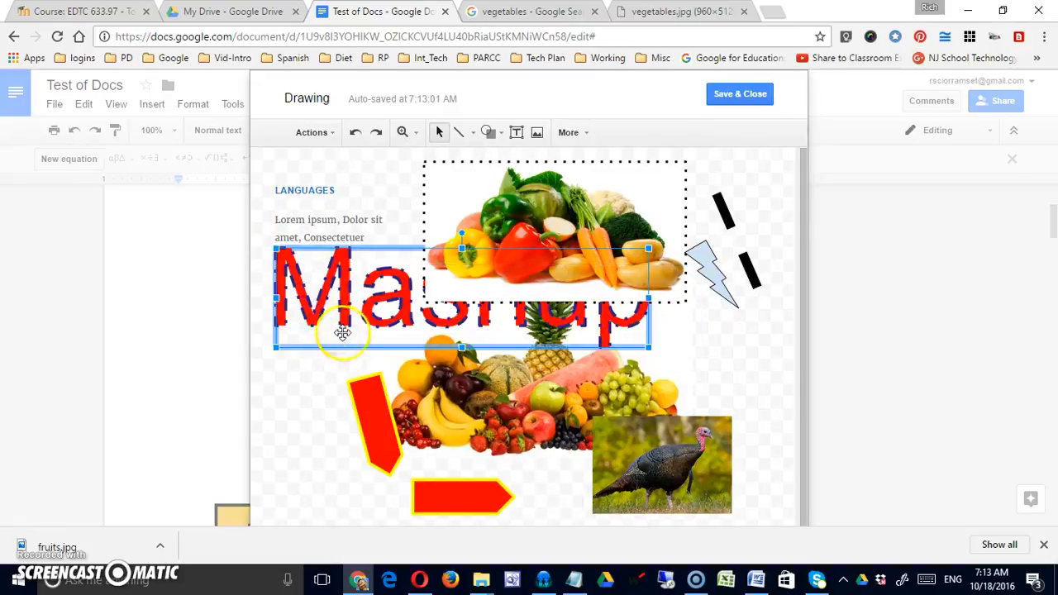
click(338, 233)
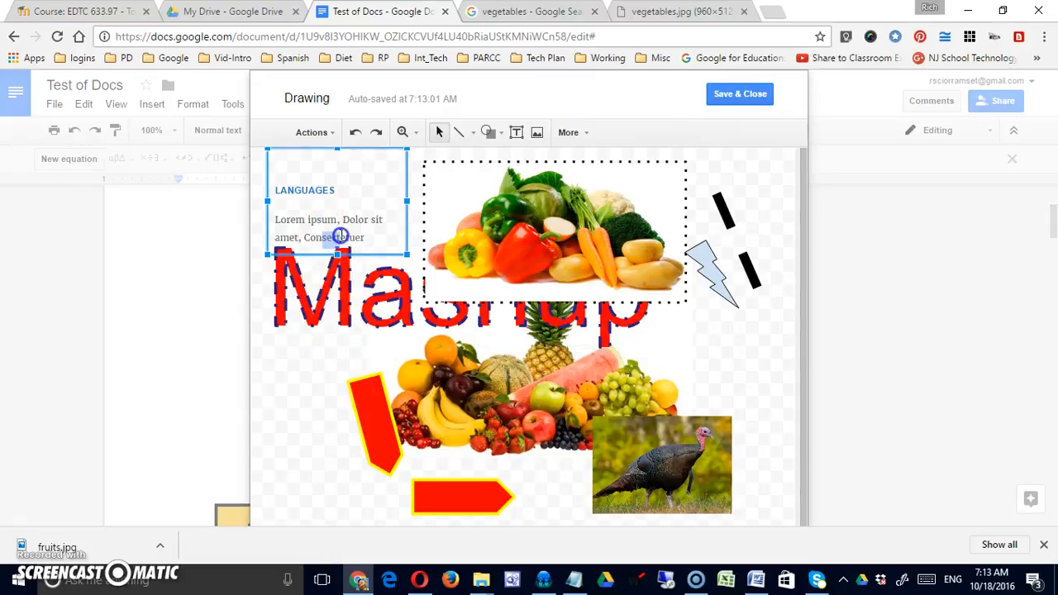
click(326, 331)
click(373, 384)
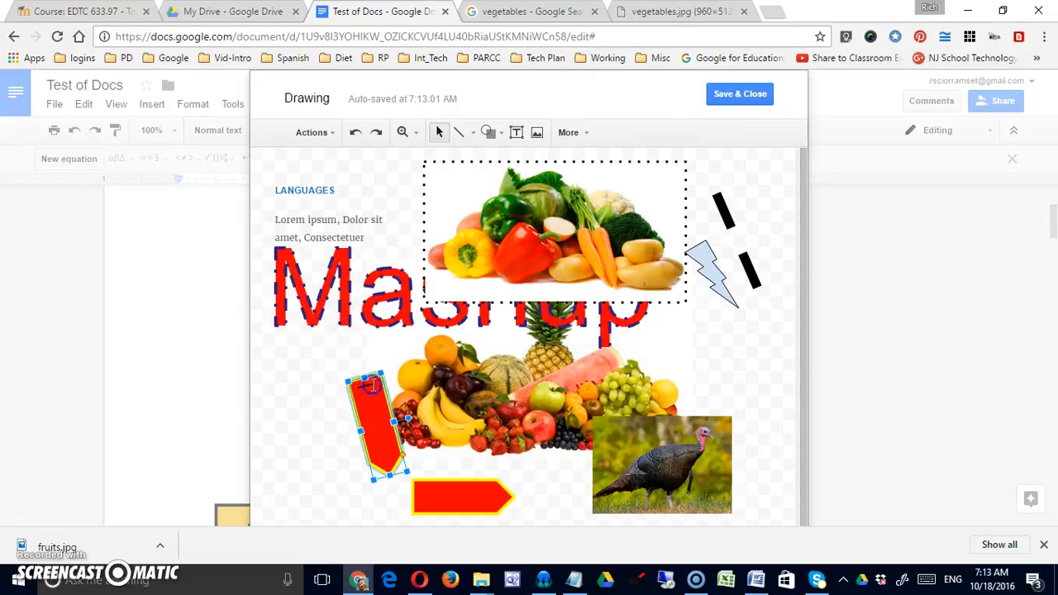
click(478, 283)
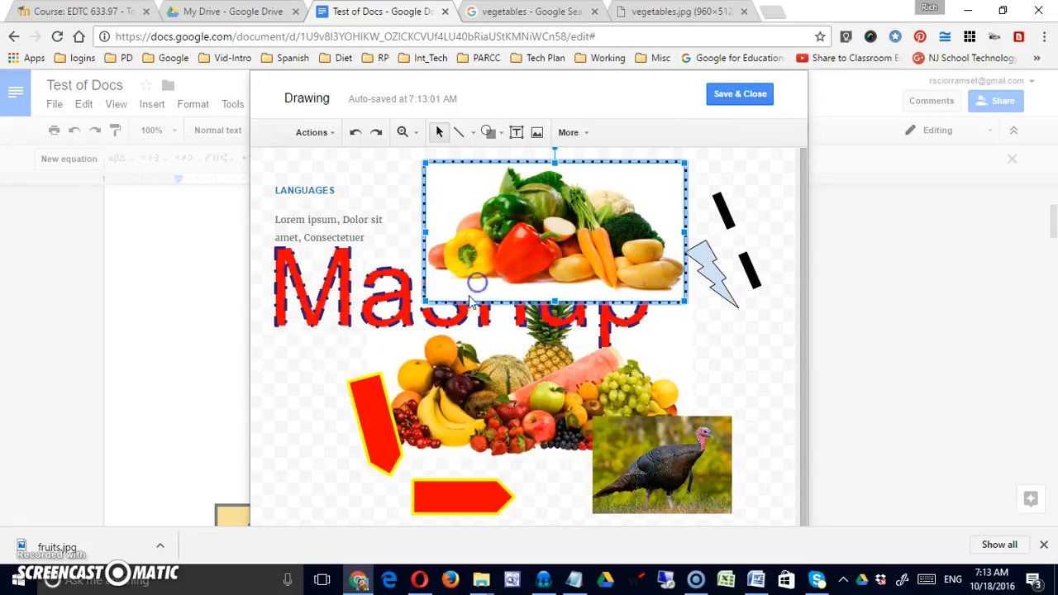
click(374, 304)
click(311, 132)
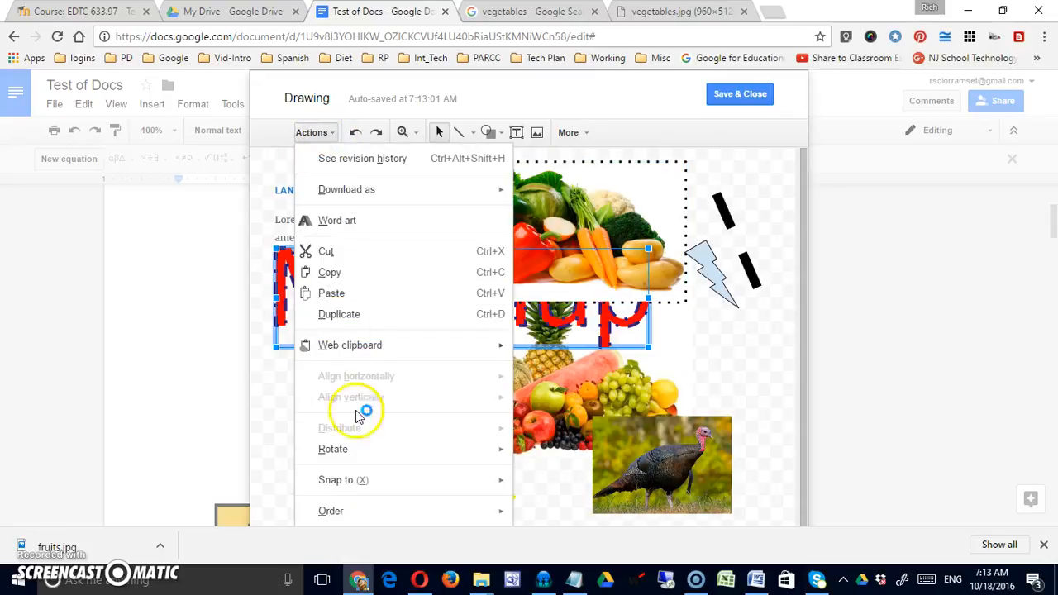
mouse_move(351, 511)
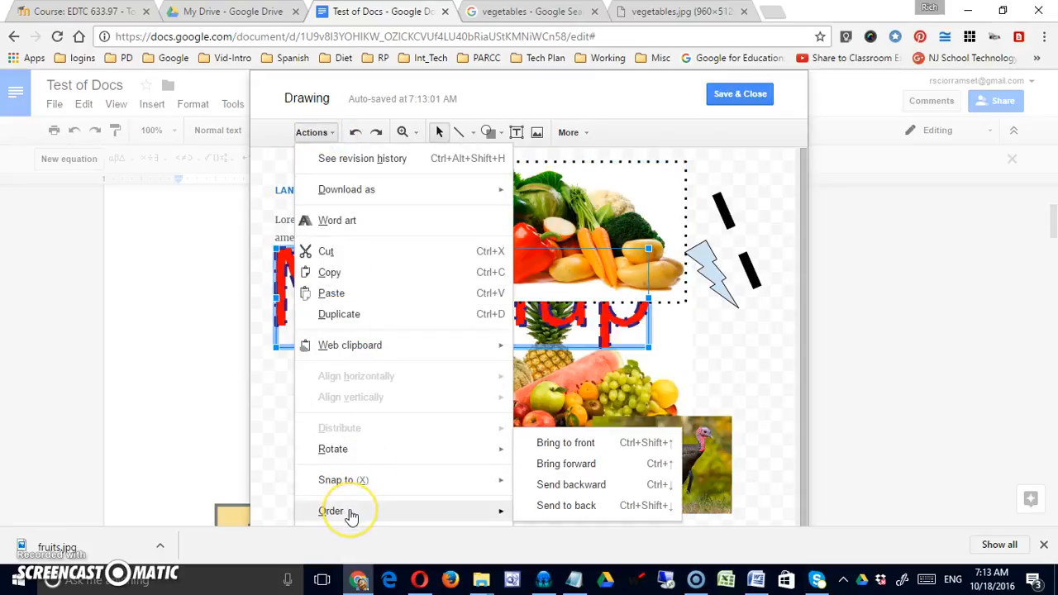
click(566, 505)
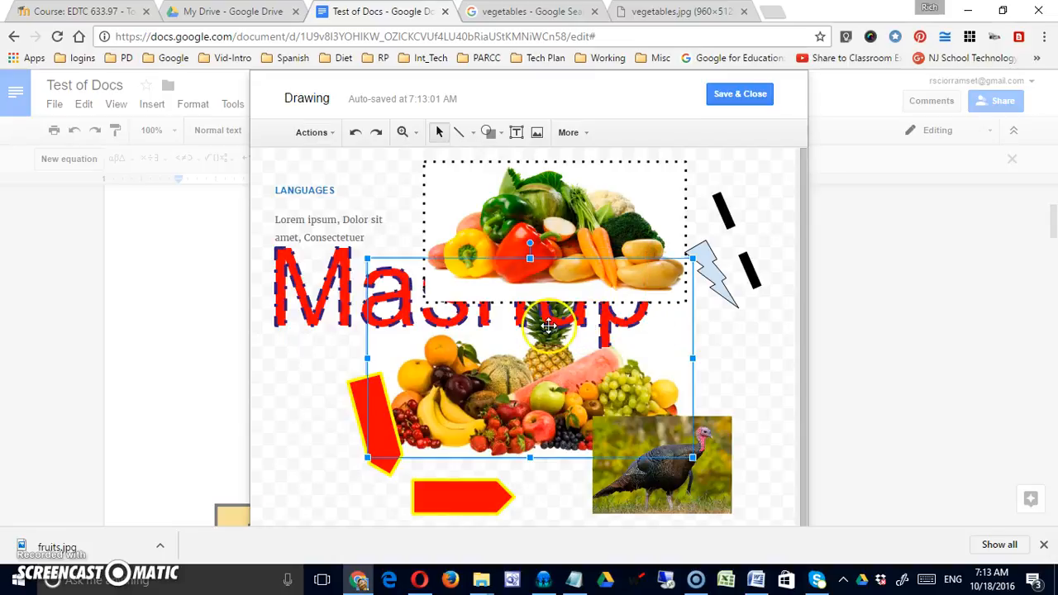
click(595, 236)
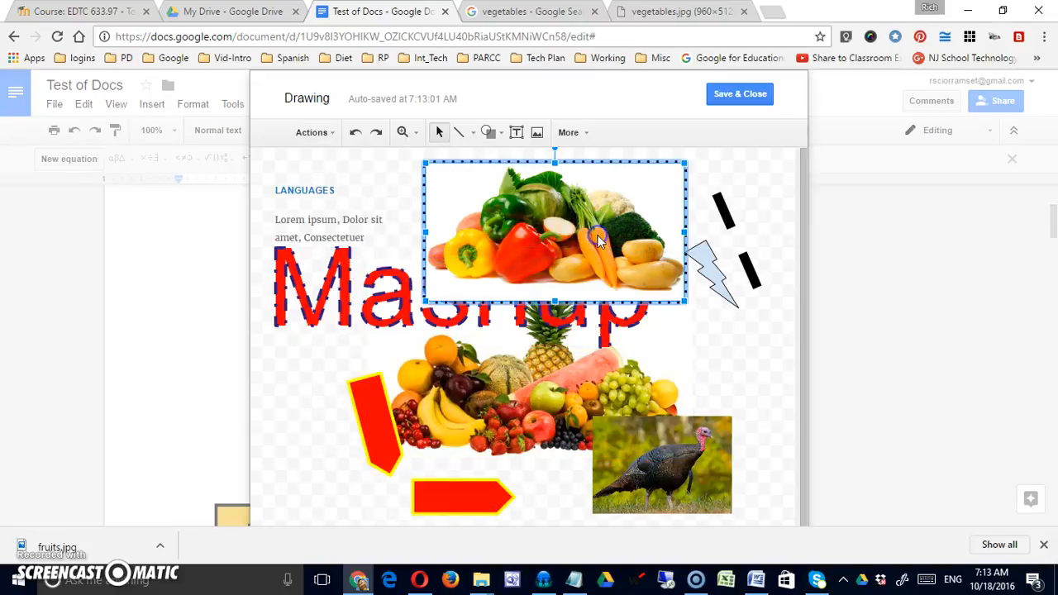
- Bring the Mashup word art to the front of the drawing and shift it slightly up and to the right
click(397, 276)
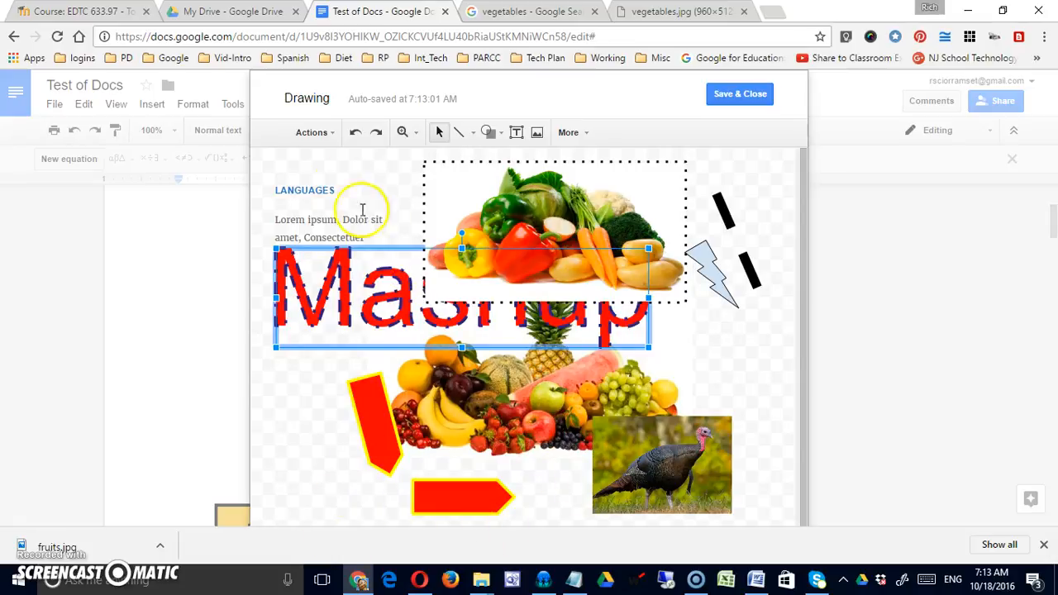
click(330, 135)
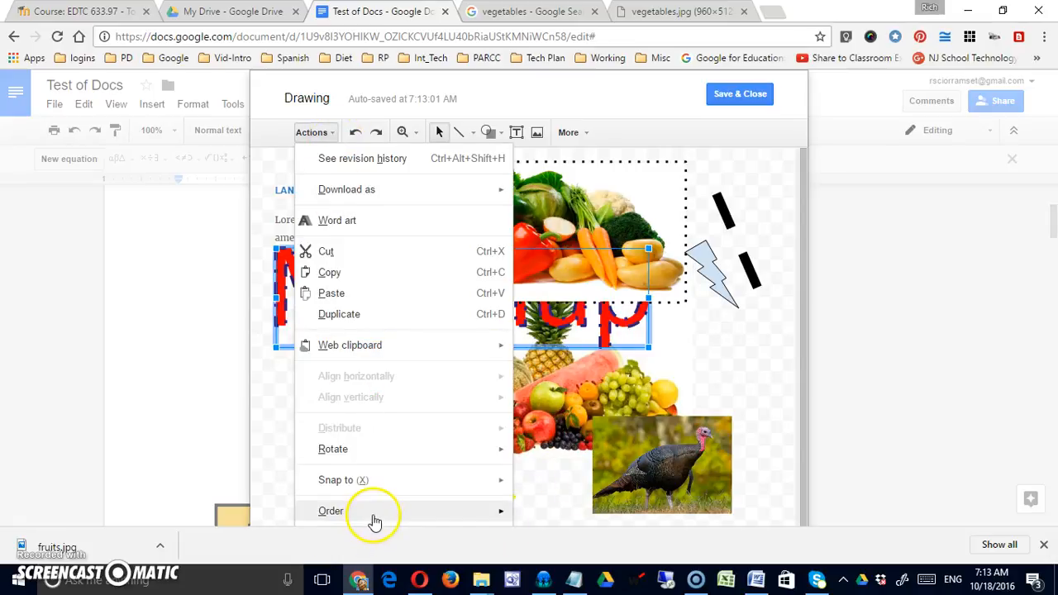
mouse_move(374, 518)
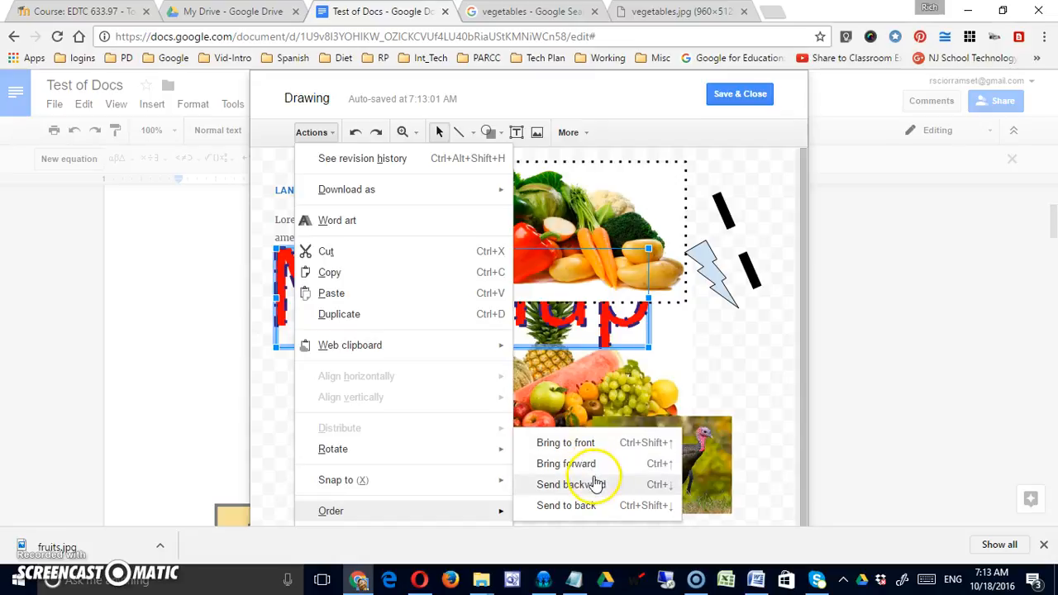
click(591, 443)
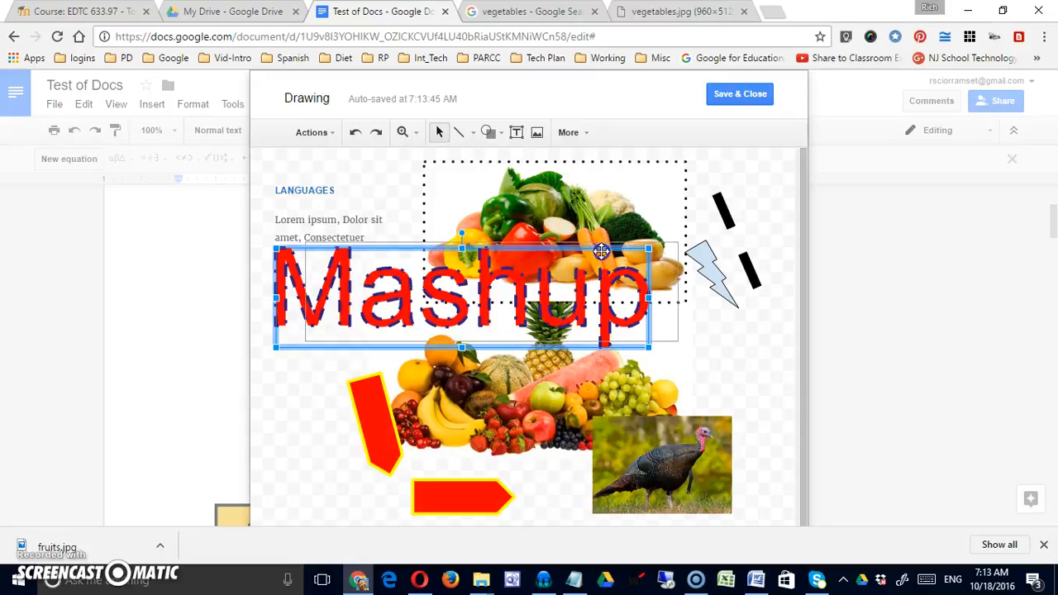
drag(568, 265, 598, 259)
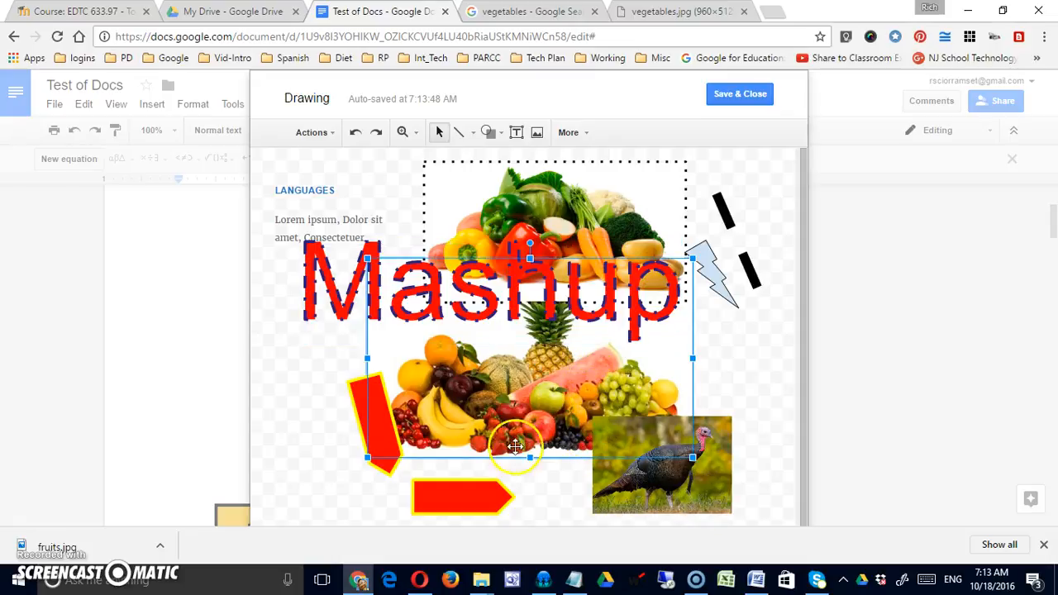
- Move the horizontal red arrow onto the fruits picture and the lightning bolt onto the turkey picture
drag(475, 493, 484, 424)
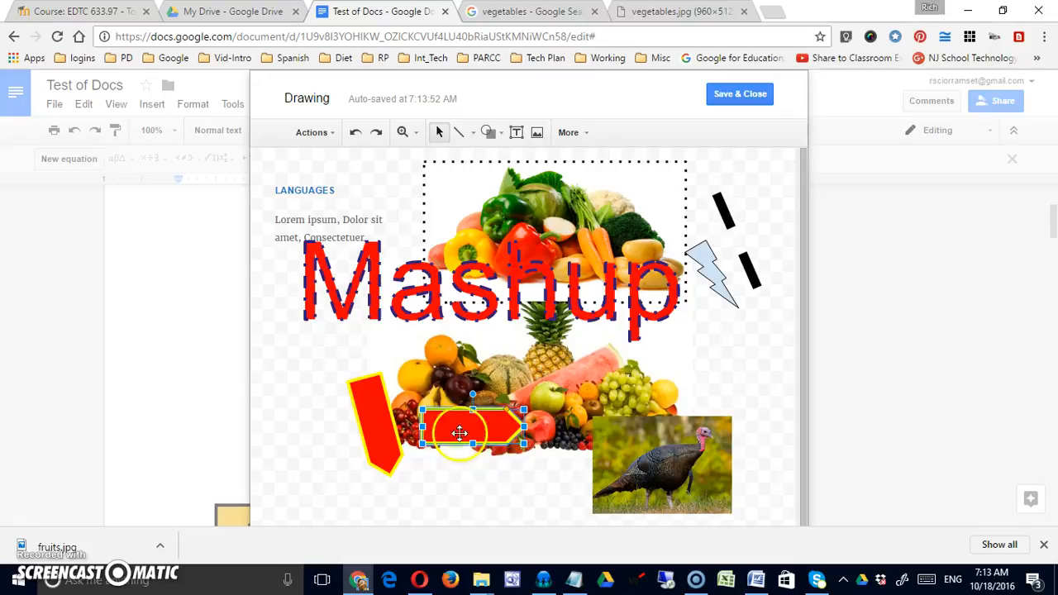
click(499, 379)
drag(733, 295, 652, 460)
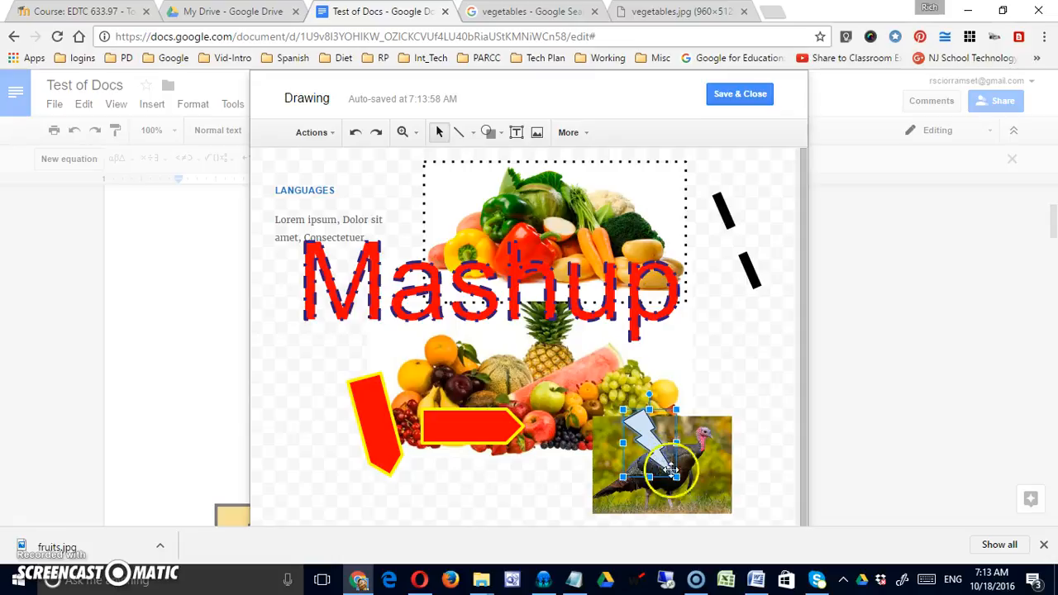
- Try deleting the turkey picture and undo the deletion
click(706, 473)
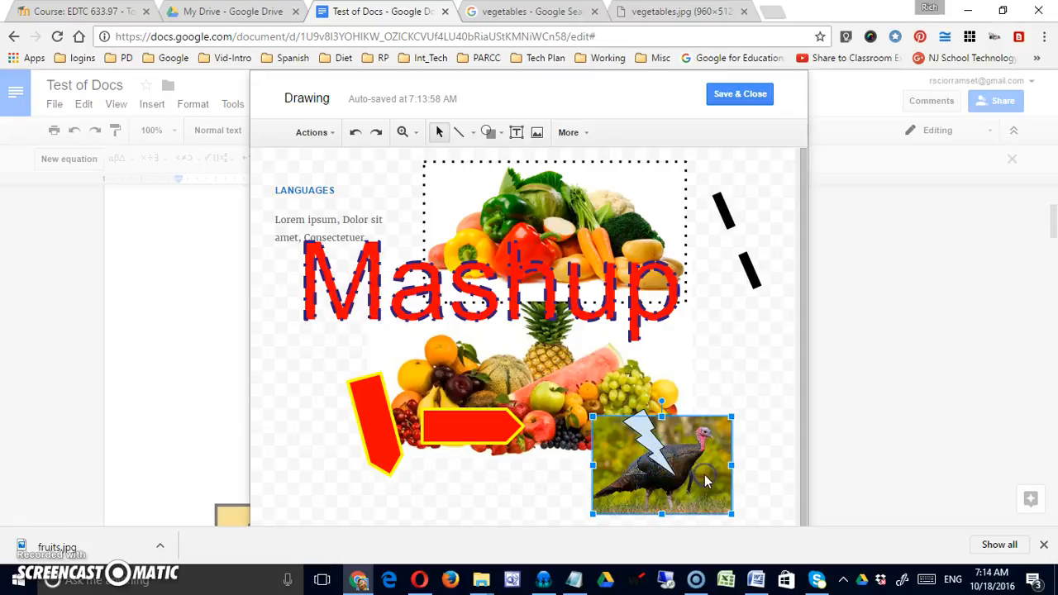
key(Delete)
click(641, 461)
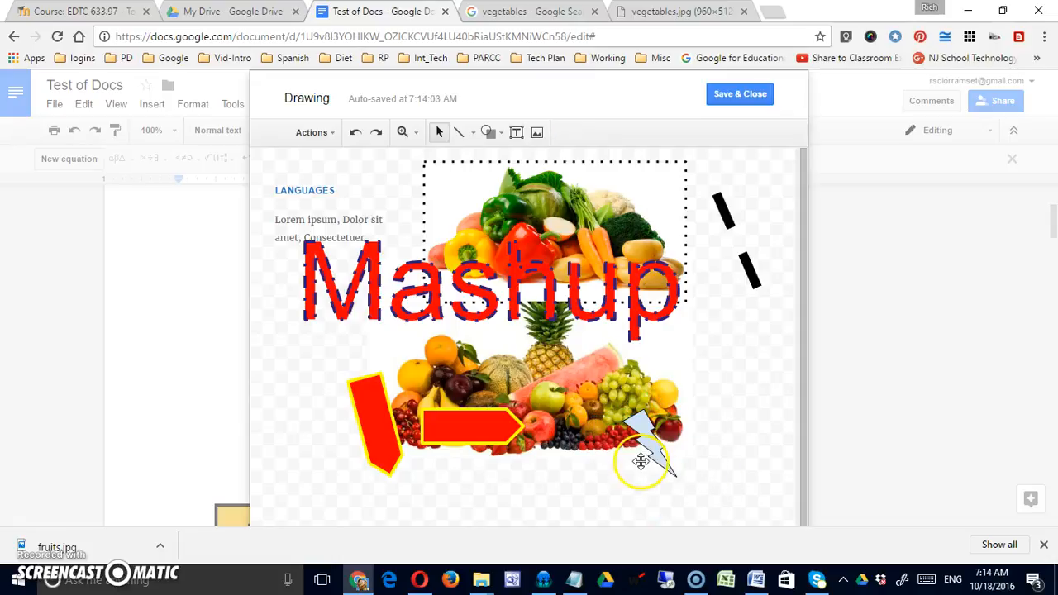
key(ctrl+z)
- Move the turkey picture slightly down and to the right, over the lower part of the lightning bolt
drag(686, 459, 693, 477)
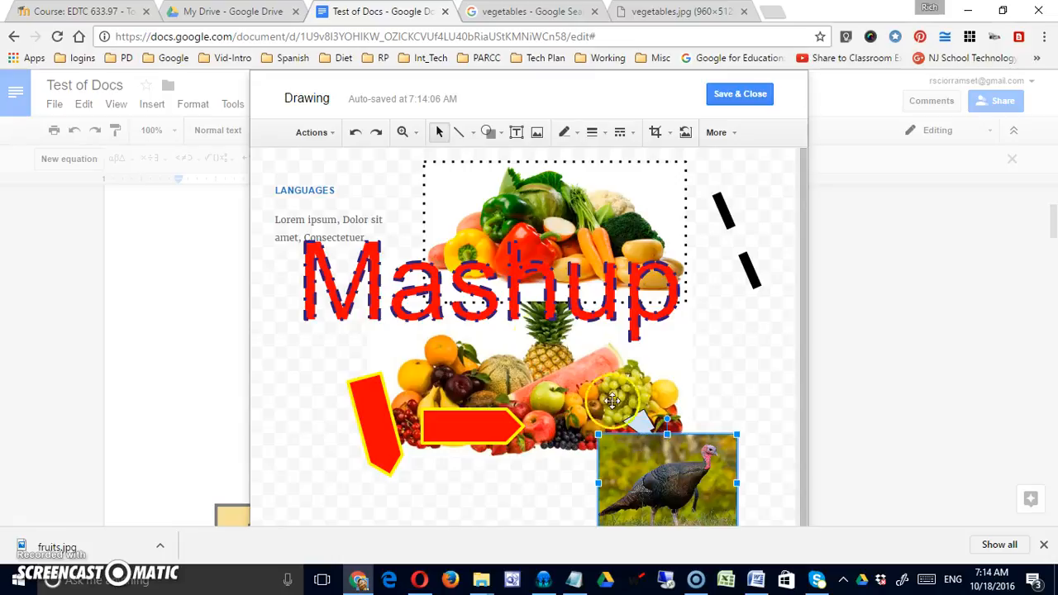
click(326, 134)
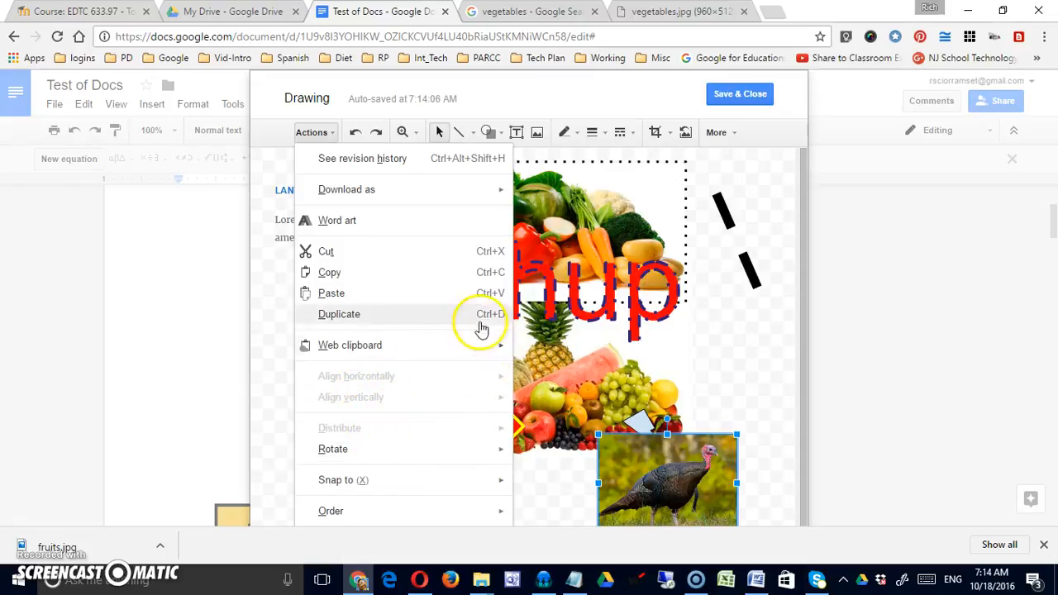
click(647, 349)
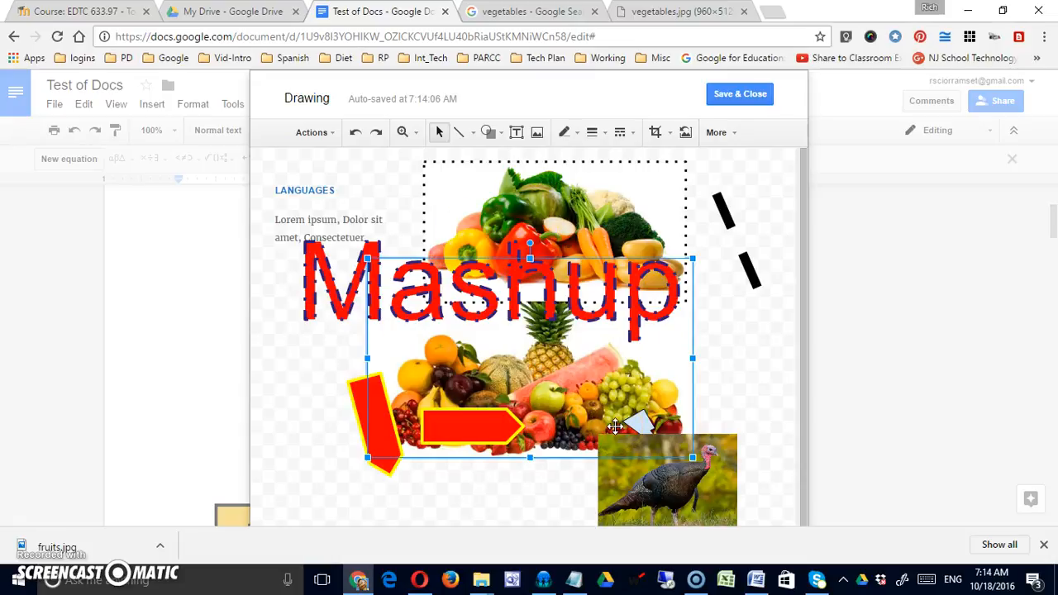
- Save and close the drawing and shrink it proportionally in the document to about two thirds of its size
click(750, 94)
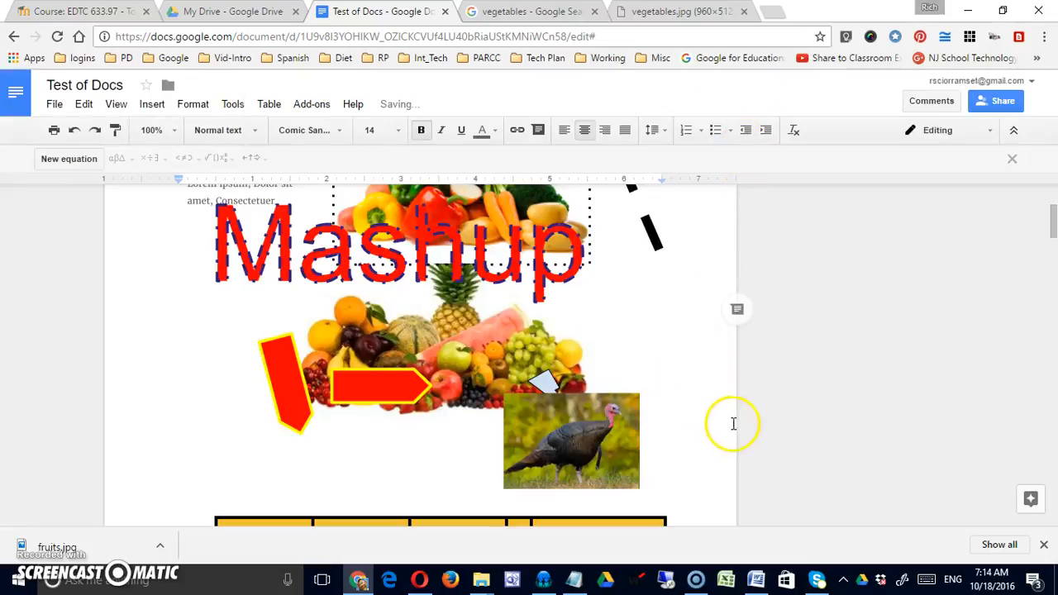
scroll(575, 413, up, 2)
click(574, 413)
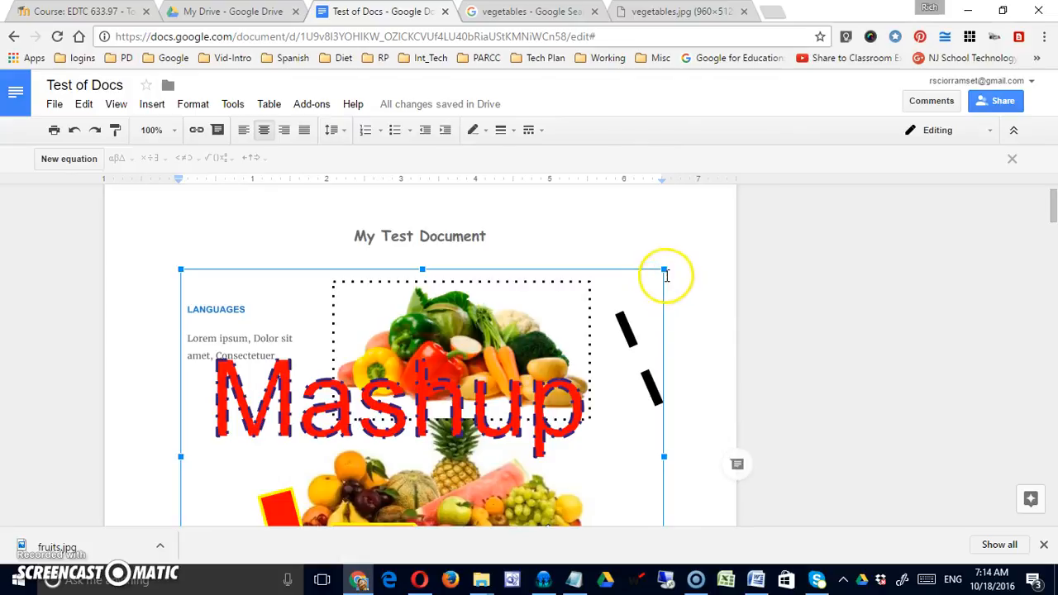
drag(660, 270, 494, 400)
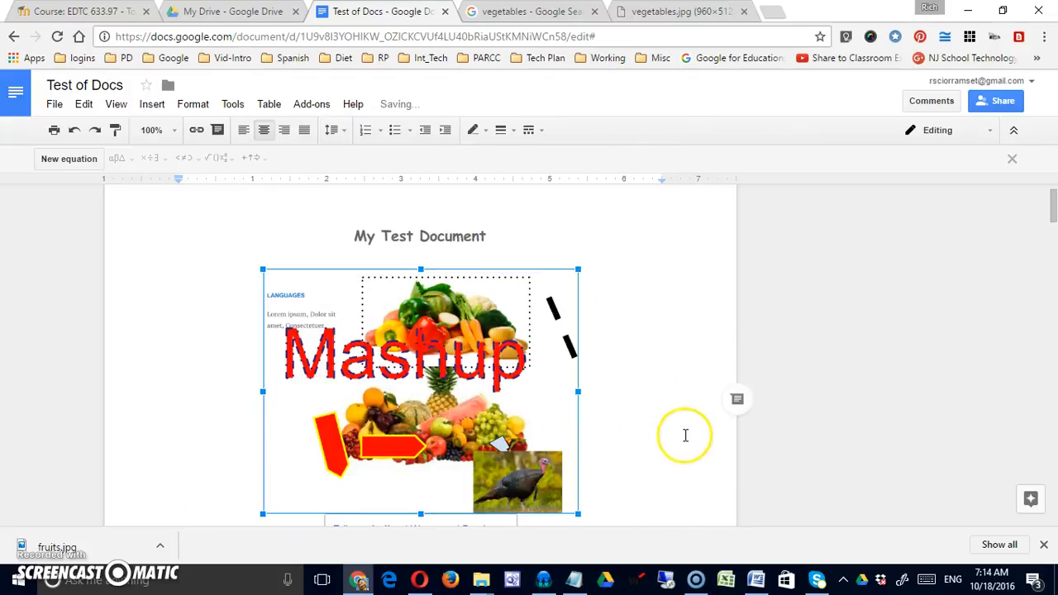
- Check the placement of the resized drawing above the table and select it in the document
scroll(685, 436, up, 1)
scroll(685, 436, down, 2)
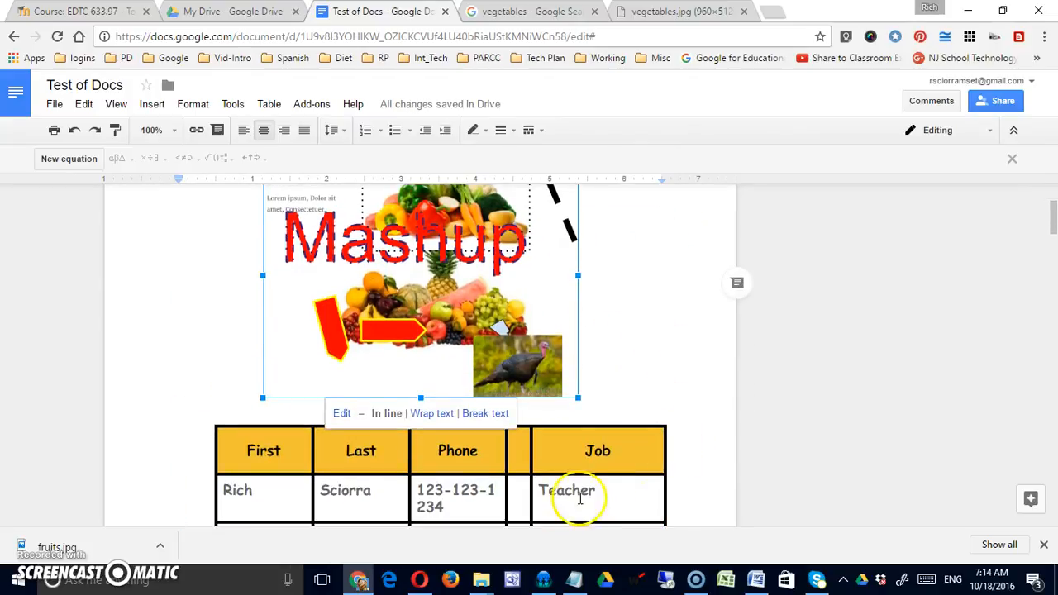
scroll(634, 383, up, 1)
click(634, 383)
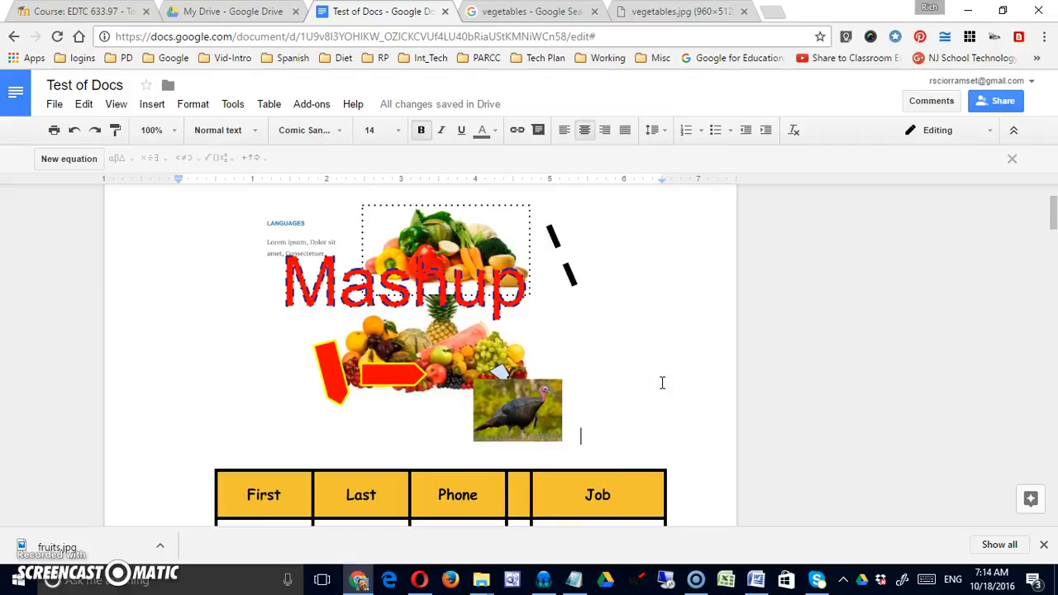
click(475, 342)
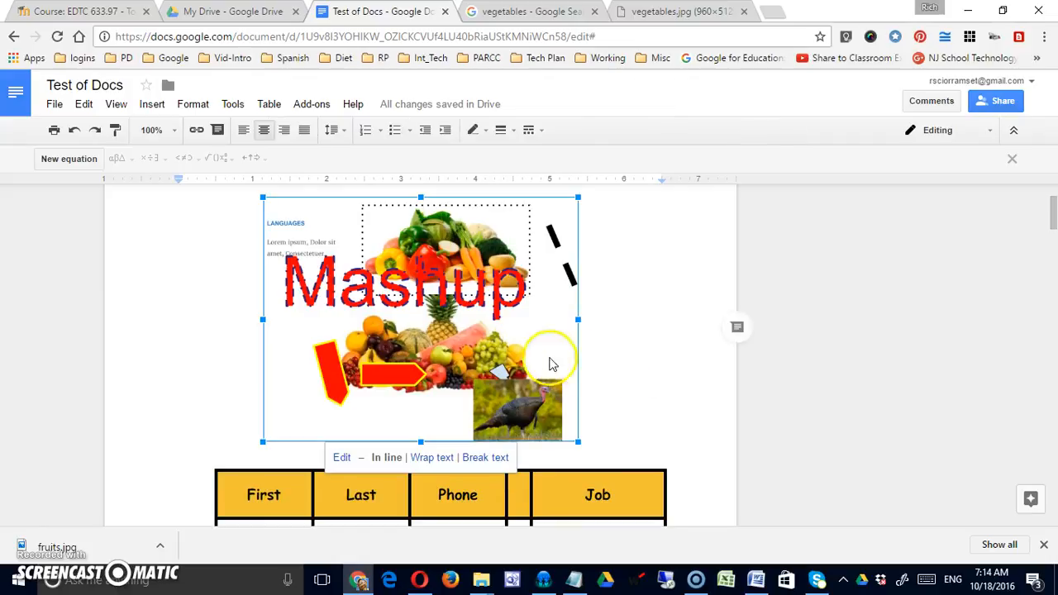